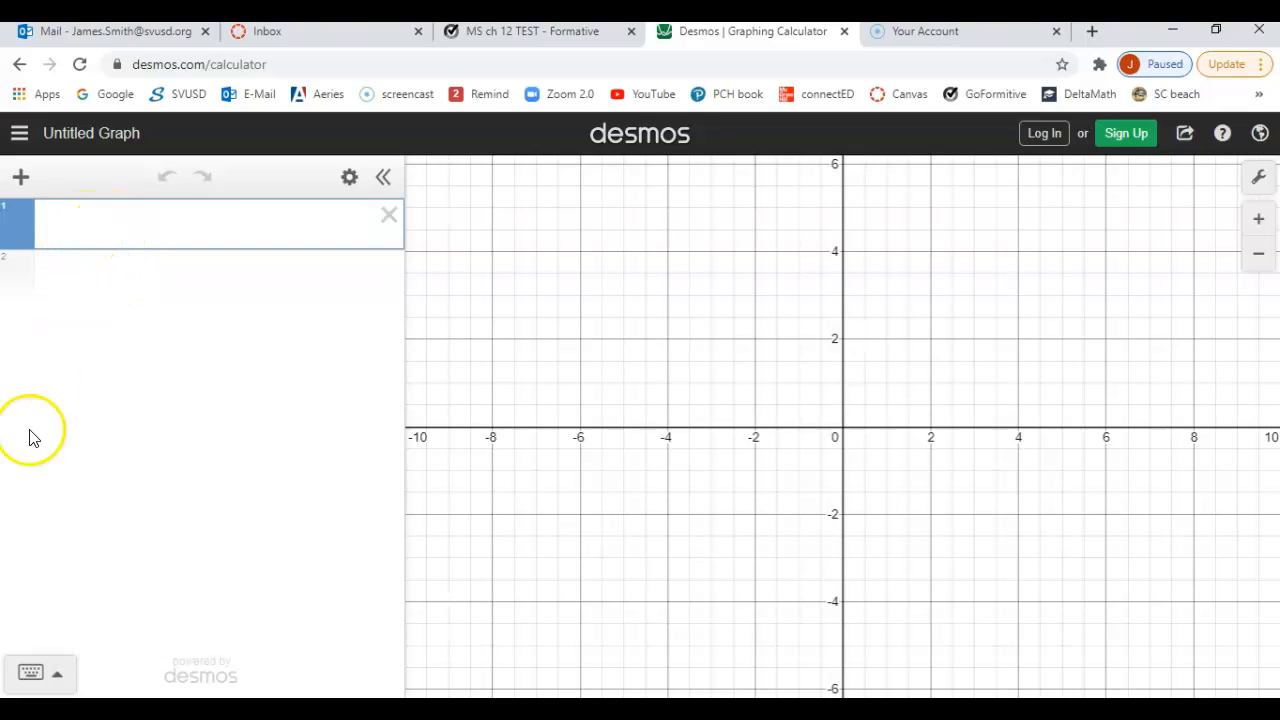
Step: Insert the normaldist distribution function into the first expression line
{"action": "left_click", "coordinate": [38, 682]}
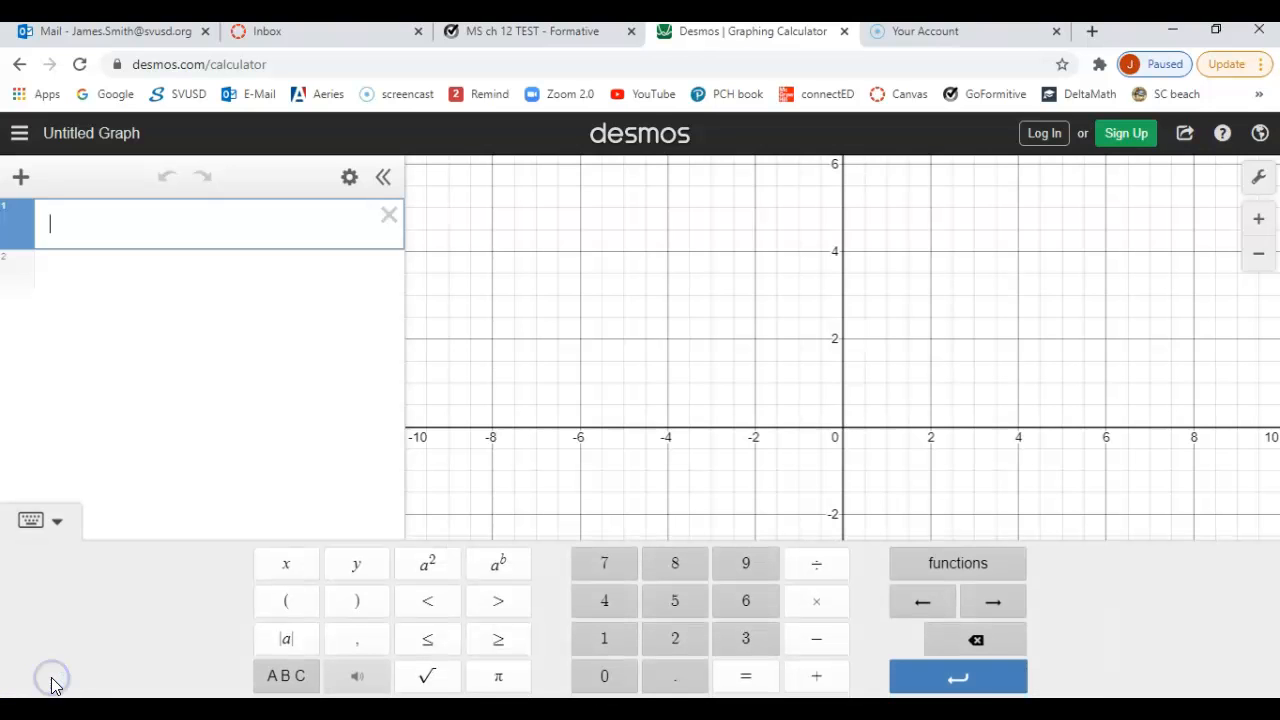
{"action": "left_click", "coordinate": [966, 564]}
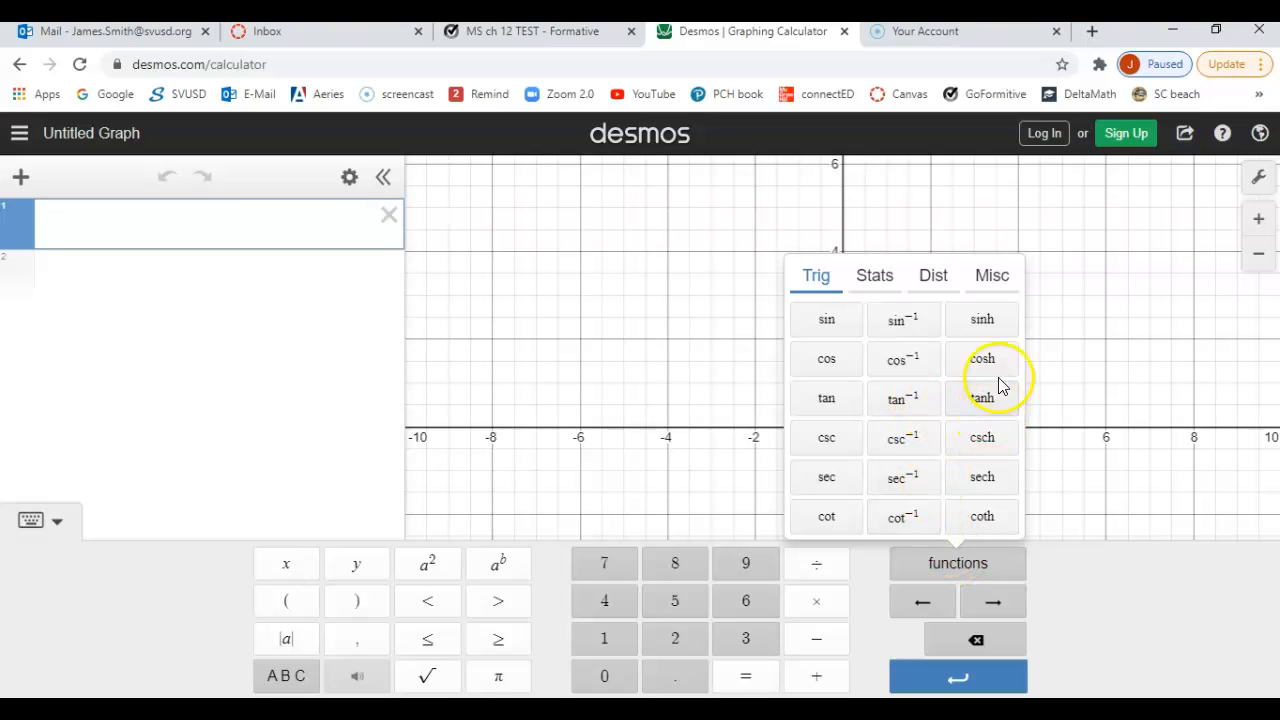
{"action": "left_click", "coordinate": [935, 283]}
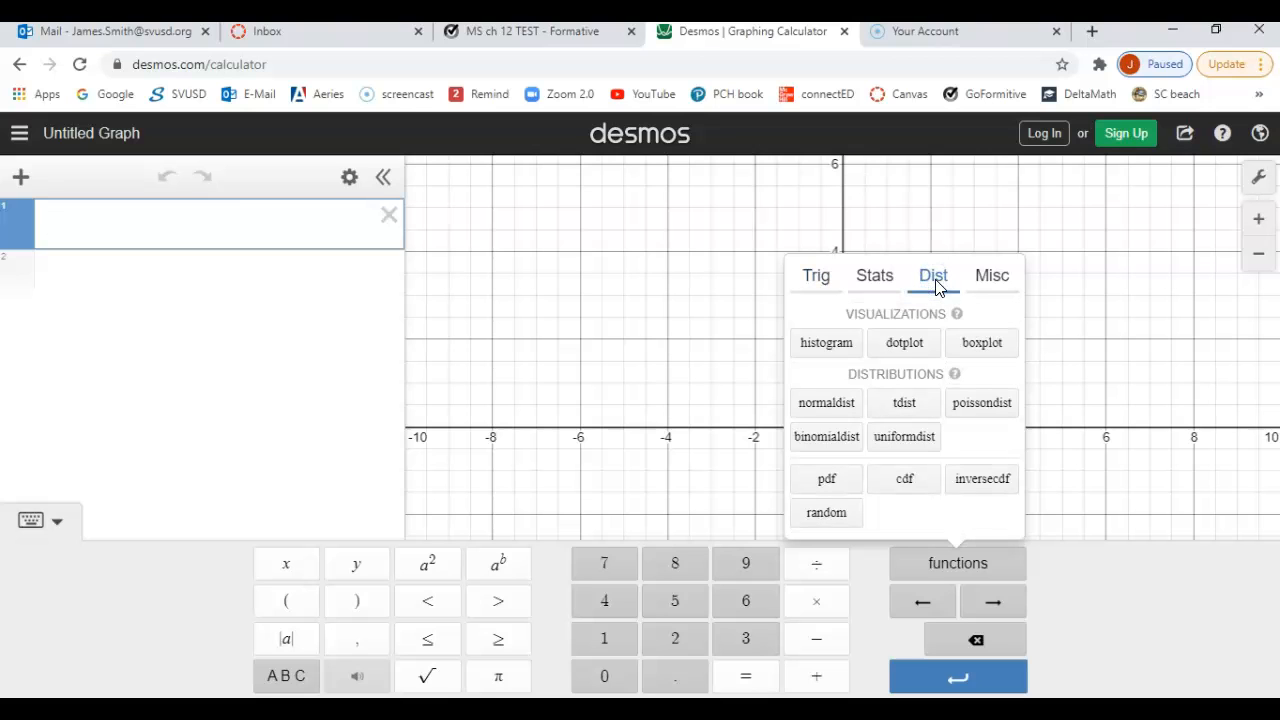
{"action": "left_click", "coordinate": [843, 408]}
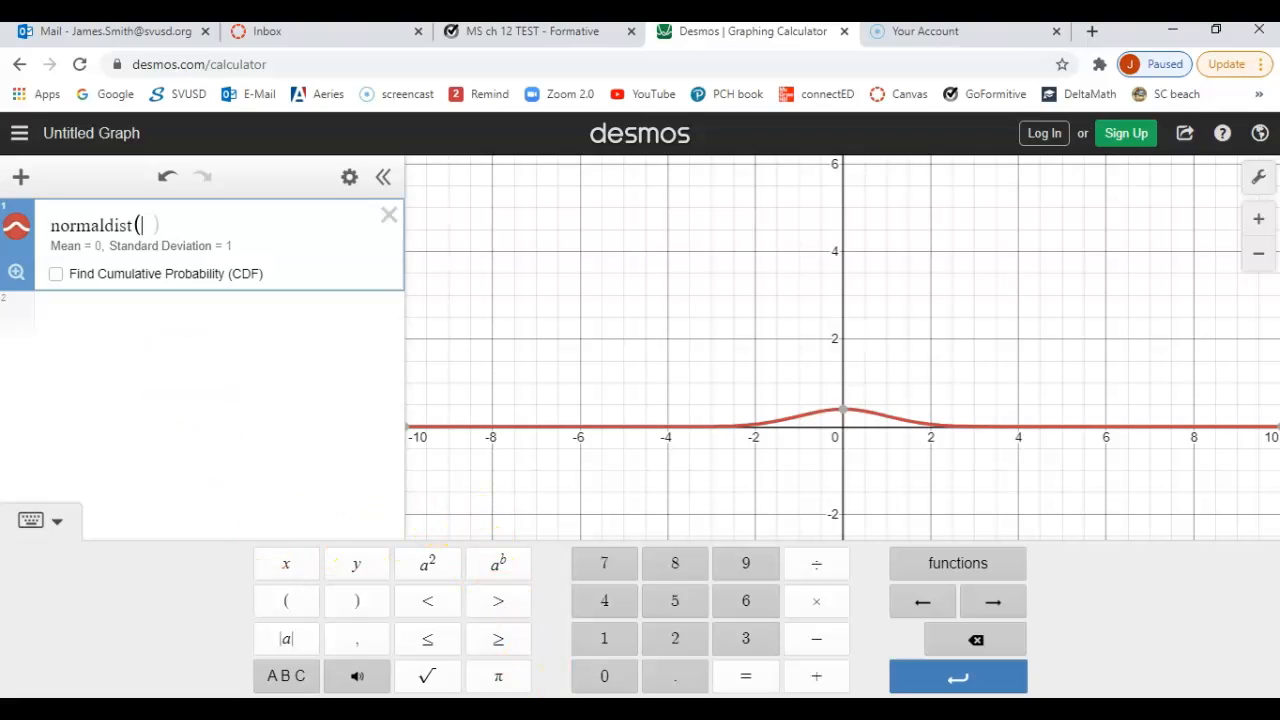
Step: Consult Example 3 in PowerPoint, then return to Desmos and give normaldist a mean of 2800 and a standard deviation of 450
{"action": "left_click", "coordinate": [520, 710]}
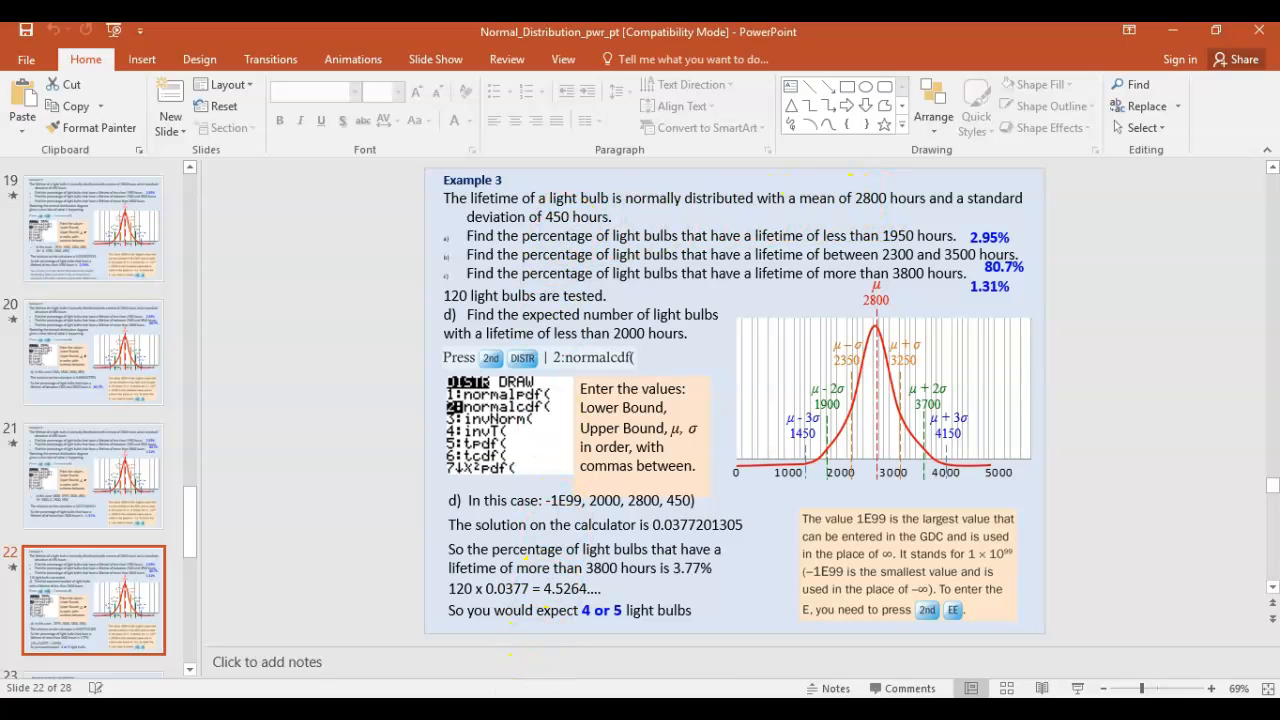
{"action": "key", "text": "alt+Tab"}
{"action": "left_click", "coordinate": [145, 226]}
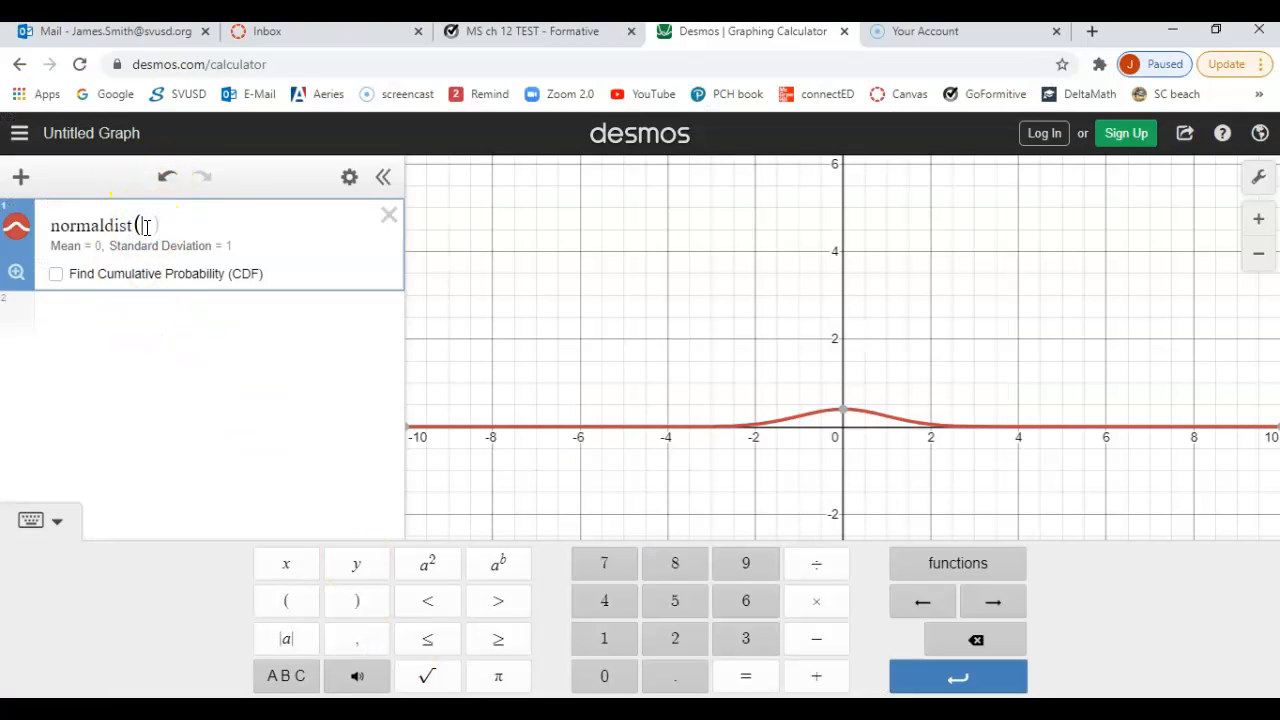
{"action": "type", "text": "2800,"}
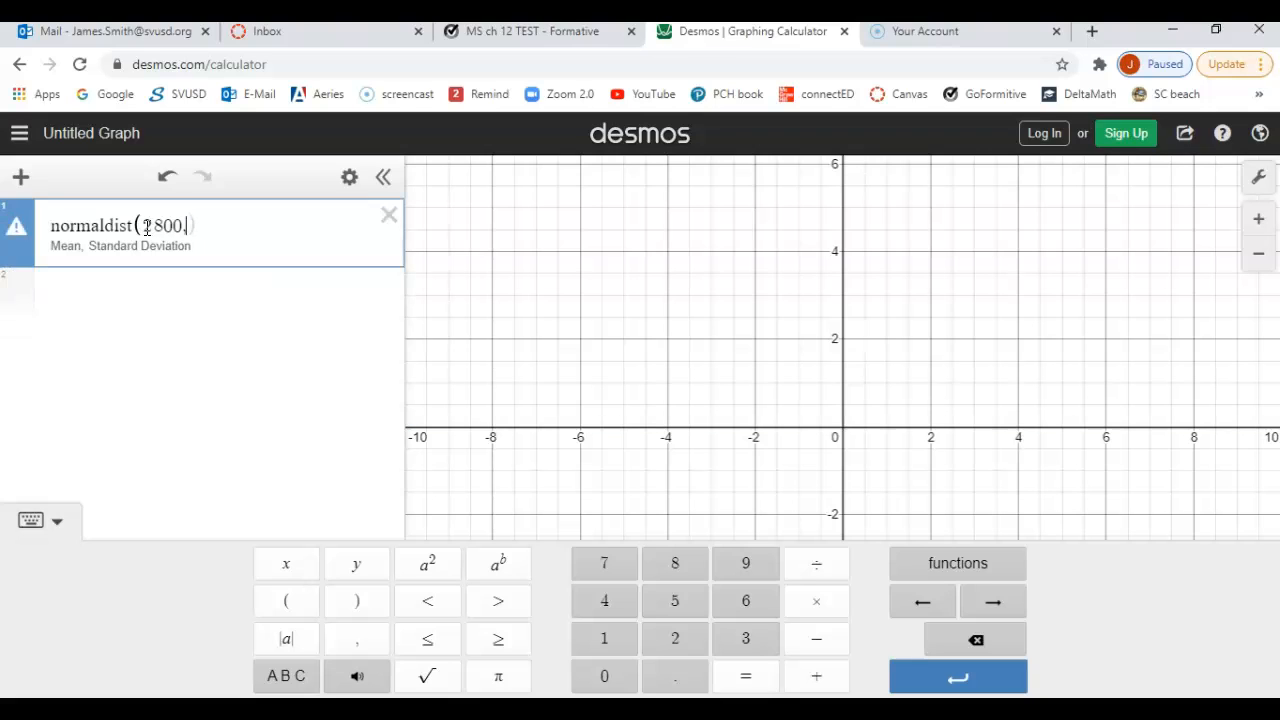
{"action": "type", "text": "450"}
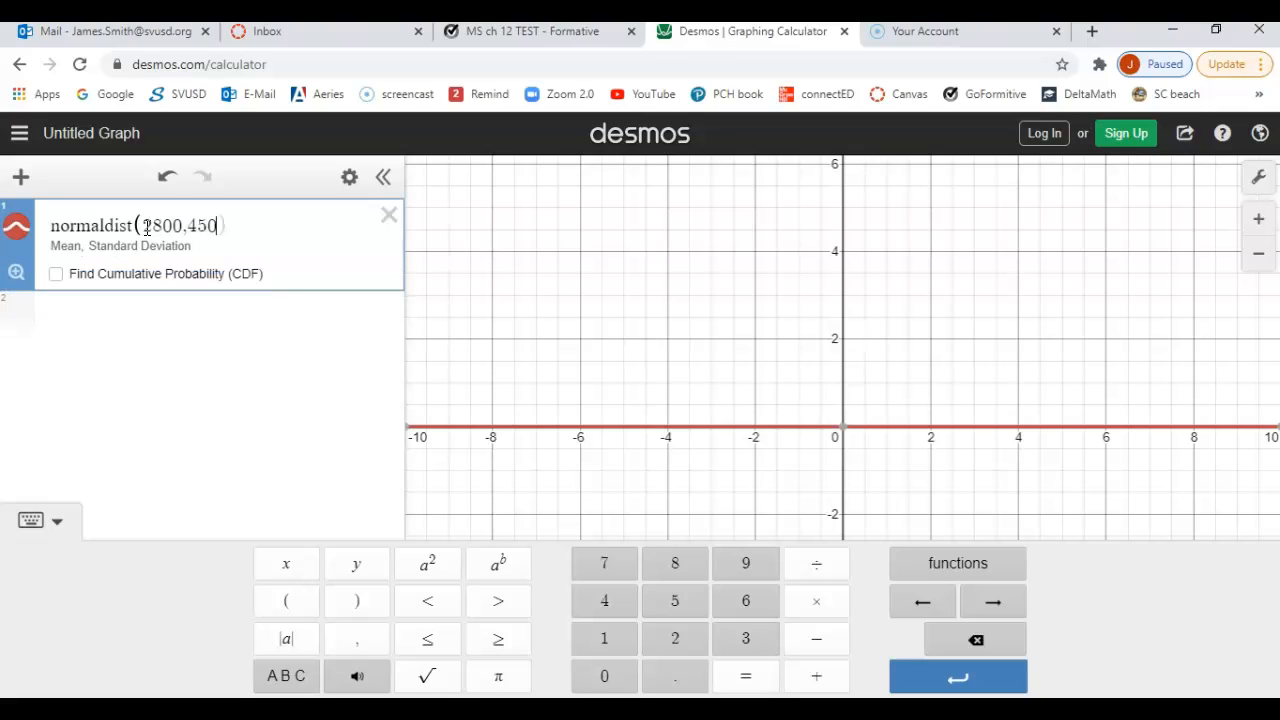
{"action": "type", "text": ")"}
Step: Enable cumulative probability (CDF) for the normal distribution and zoom the graph to fit the curve
{"action": "left_click", "coordinate": [56, 276]}
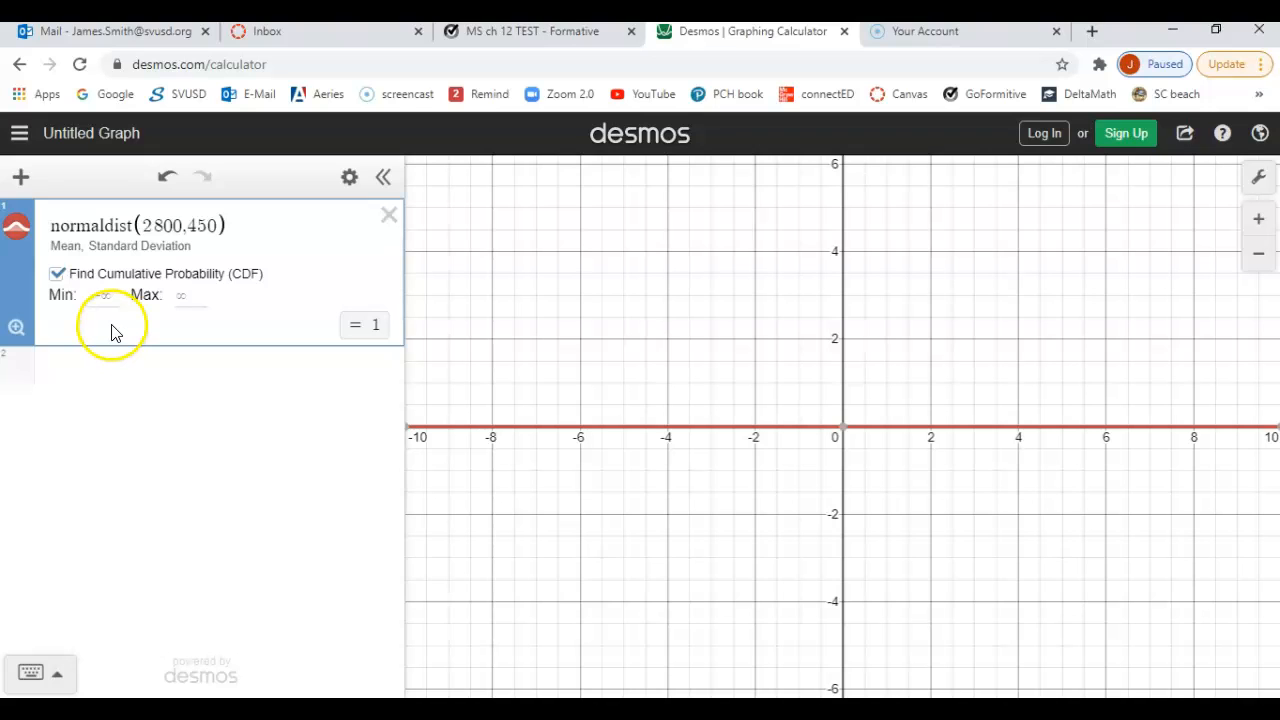
{"action": "left_click", "coordinate": [15, 329]}
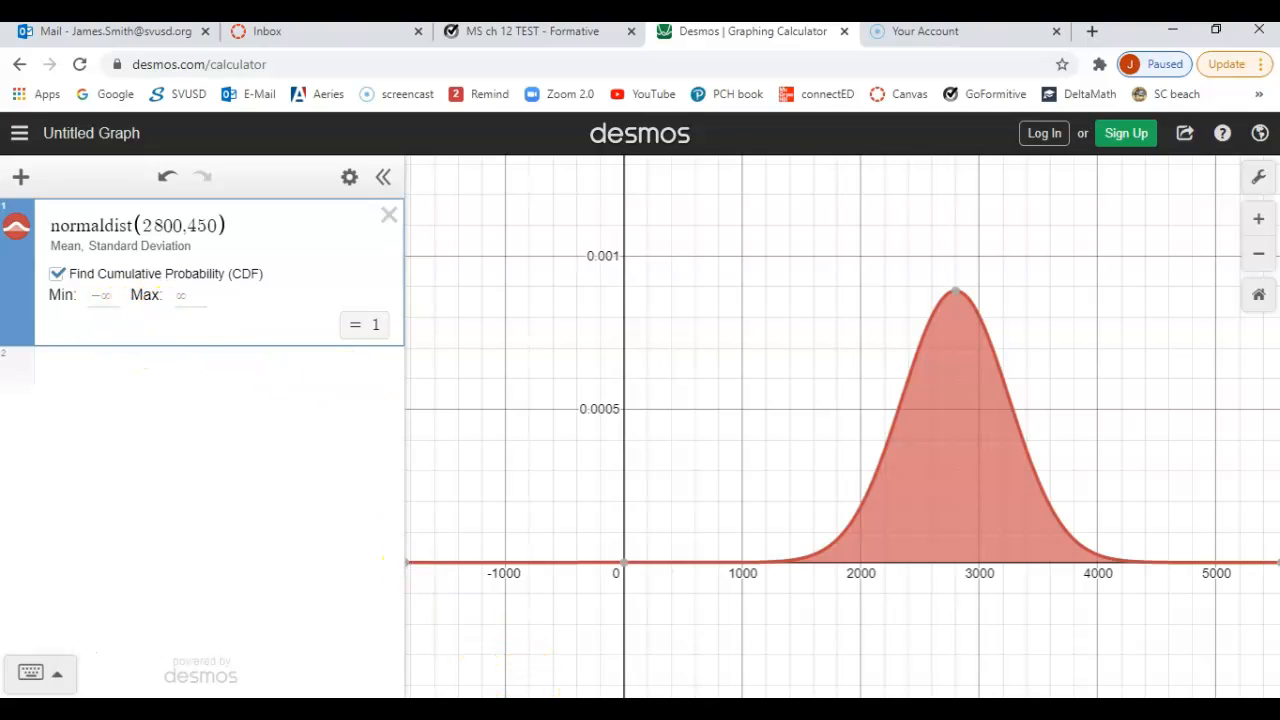
Step: Check part a on the PowerPoint slide, then set the CDF maximum to 1950 in Desmos for lifetimes below 1950 hours
{"action": "left_click", "coordinate": [560, 709]}
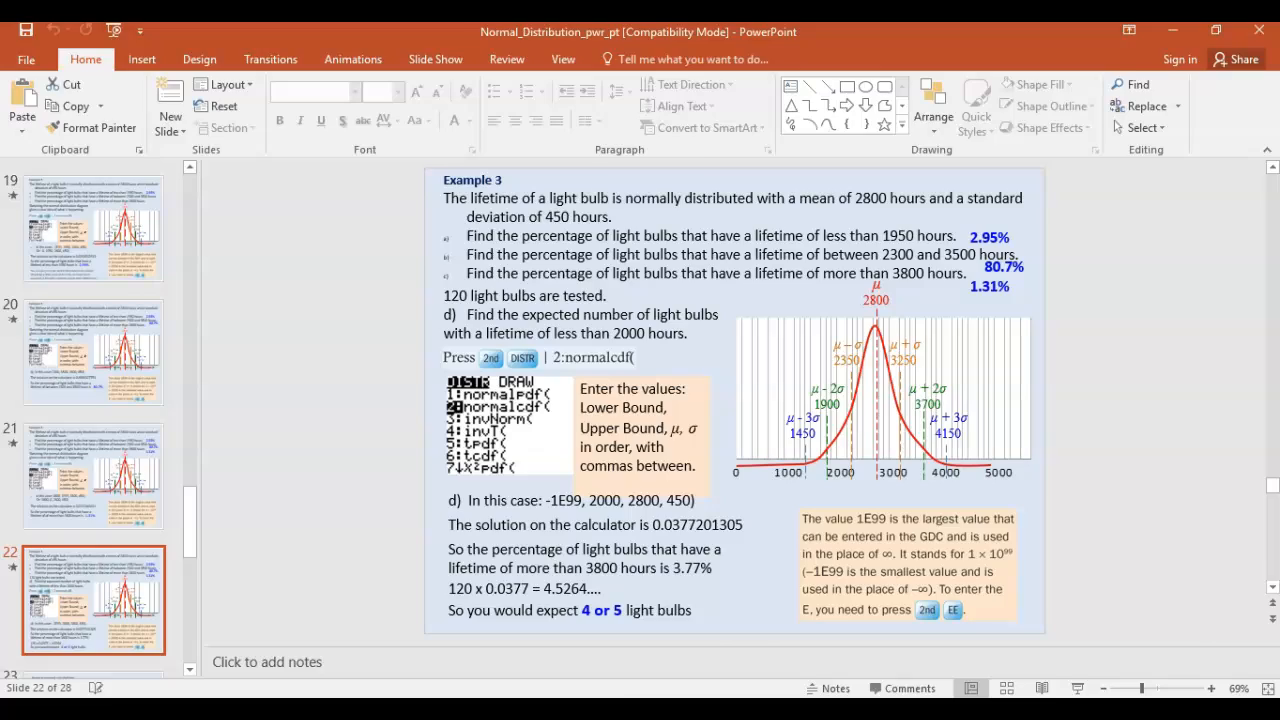
{"action": "left_click", "coordinate": [530, 709]}
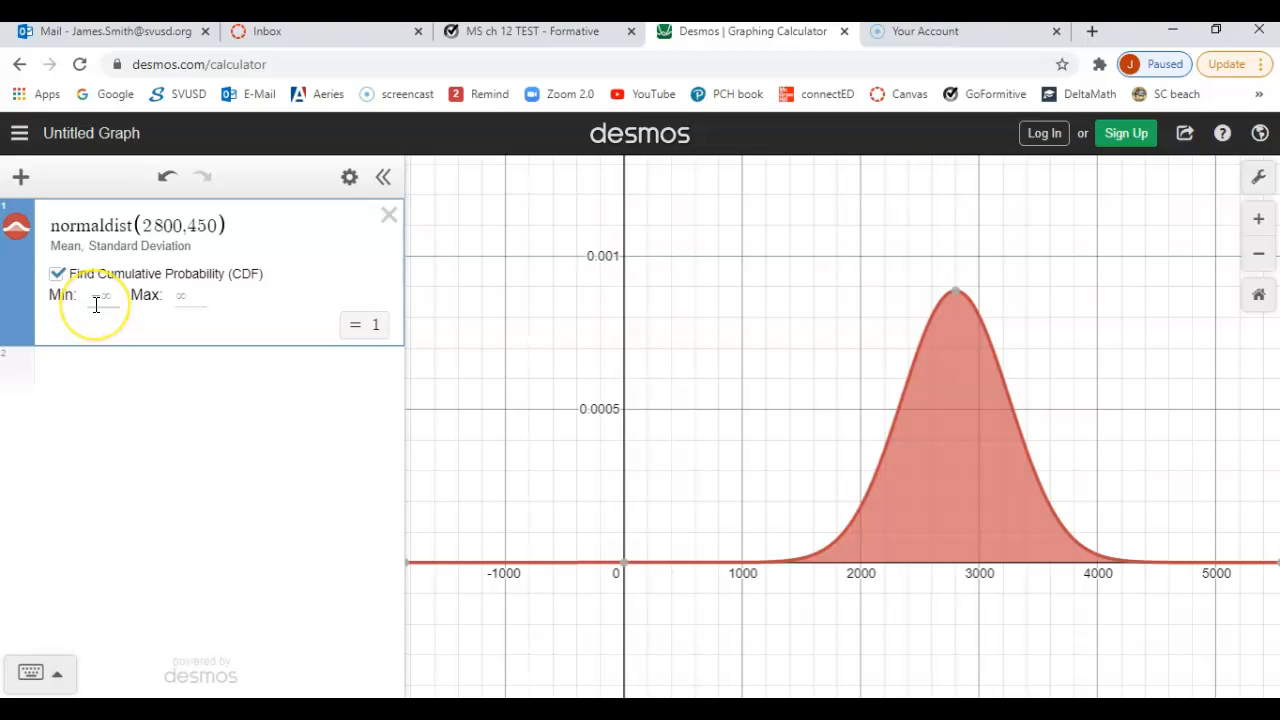
{"action": "left_click", "coordinate": [190, 296]}
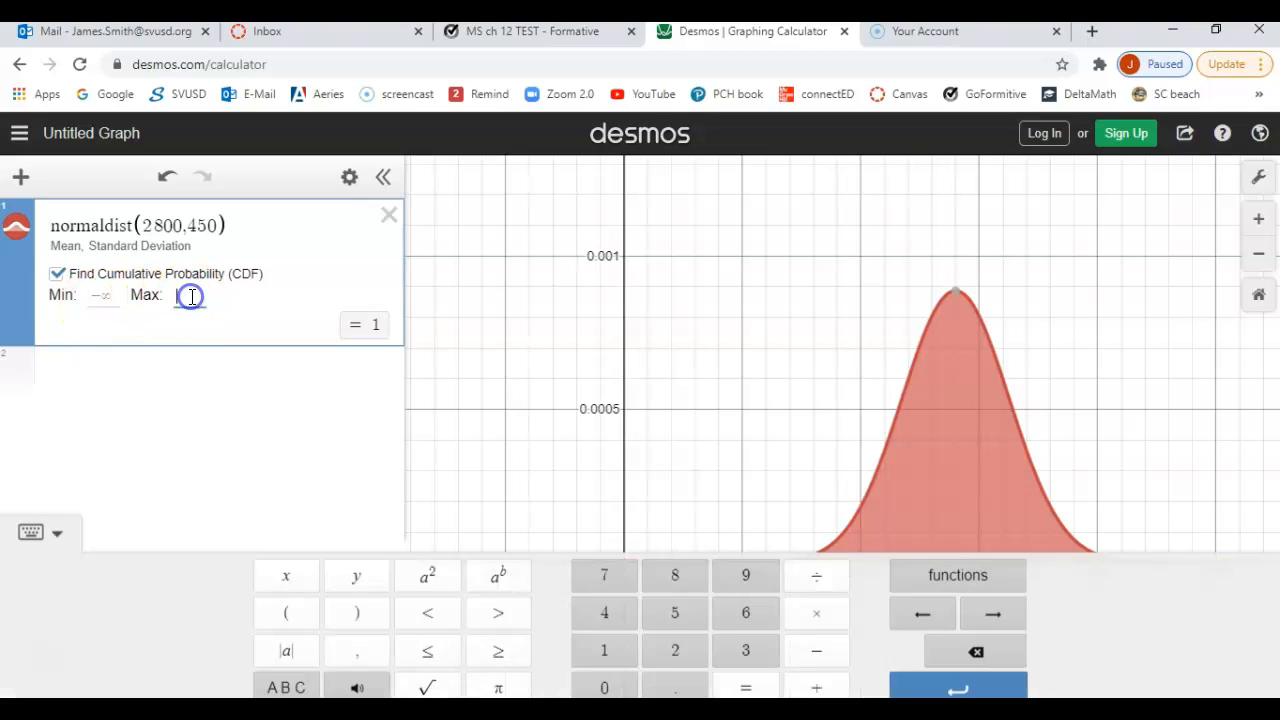
{"action": "type", "text": "1950"}
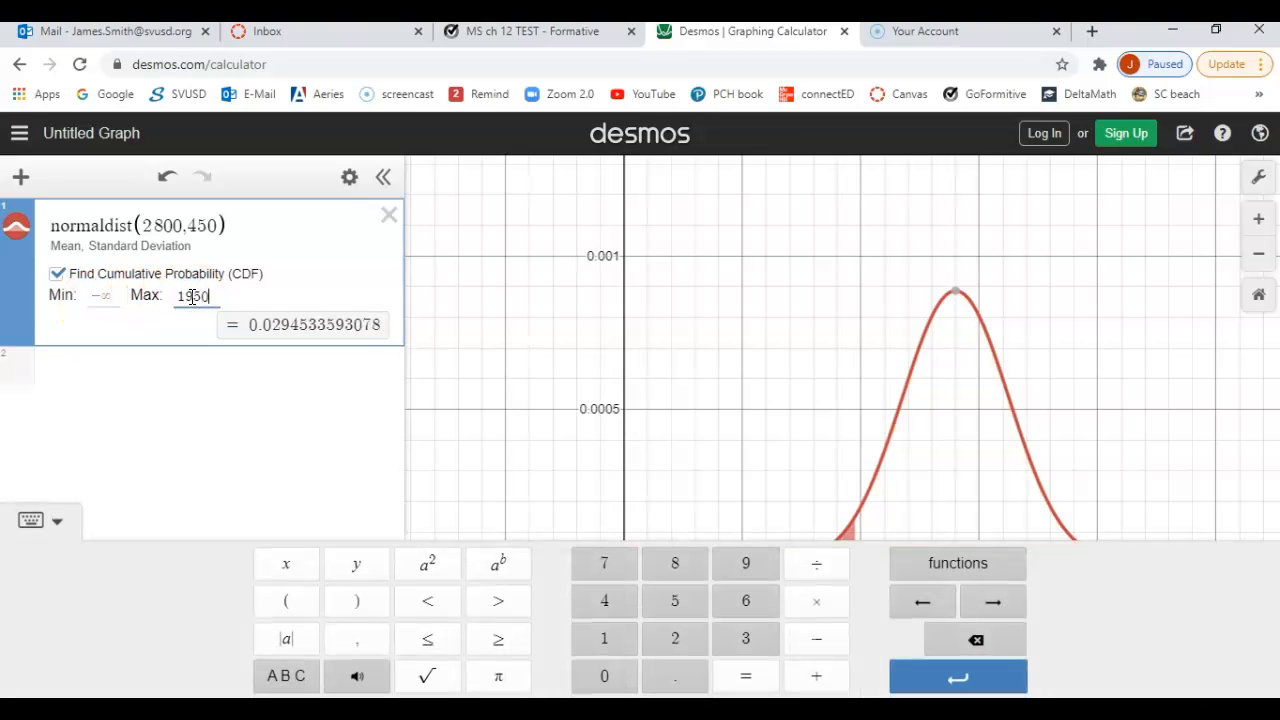
{"action": "left_click", "coordinate": [348, 412]}
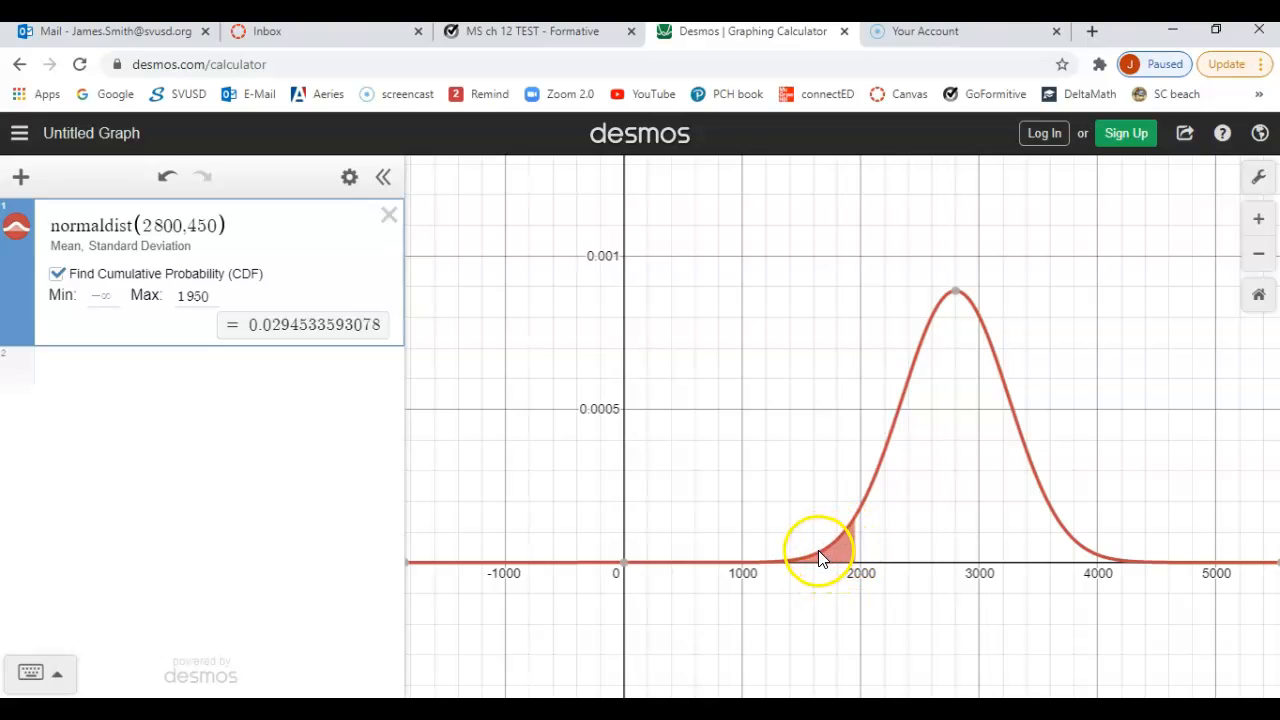
{"action": "left_click", "coordinate": [285, 338]}
{"action": "left_click", "coordinate": [198, 323]}
Step: Check part b on the PowerPoint slide, then set the CDF minimum to 2300 and maximum to 3500 in Desmos
{"action": "left_click", "coordinate": [659, 708]}
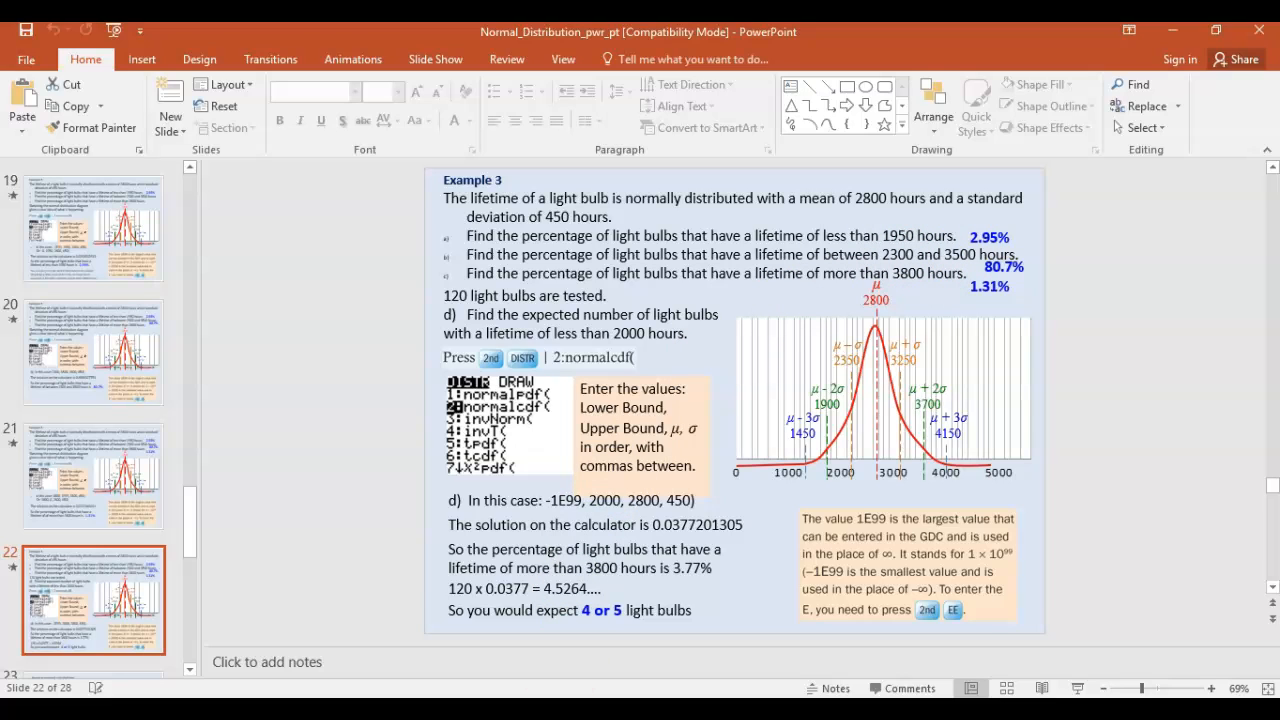
{"action": "key", "text": "alt+Tab"}
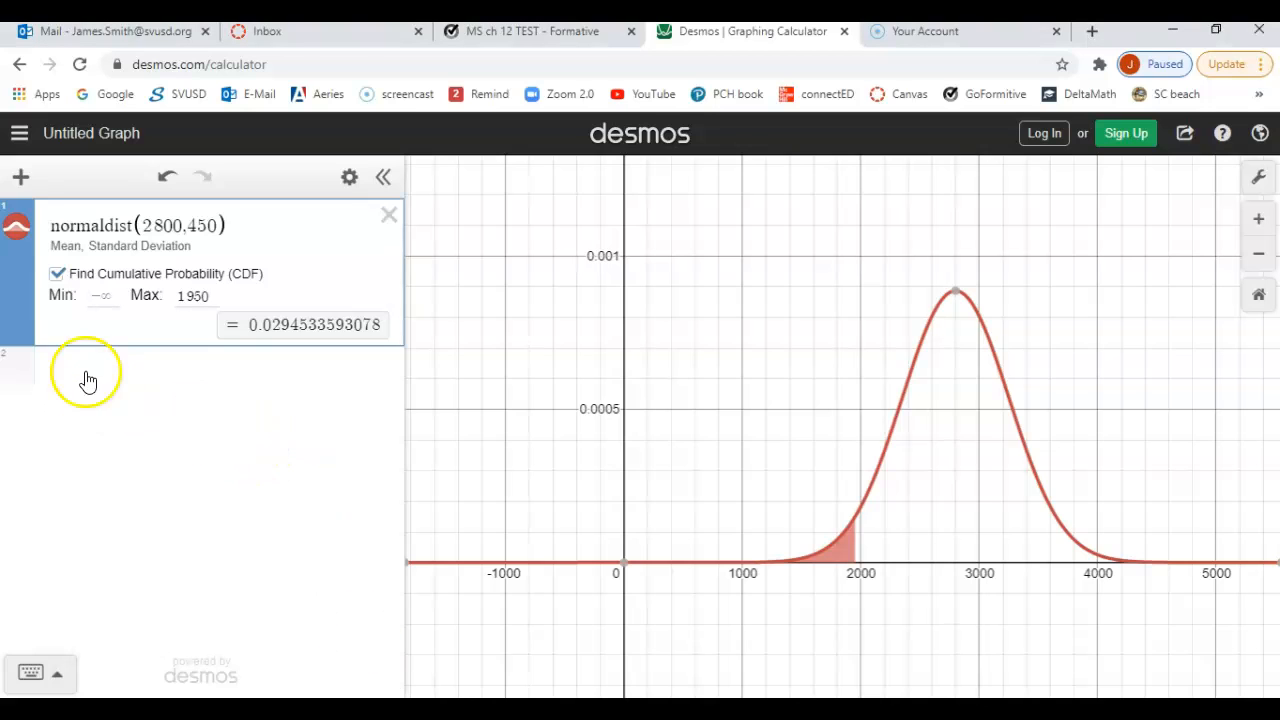
{"action": "left_click", "coordinate": [103, 300]}
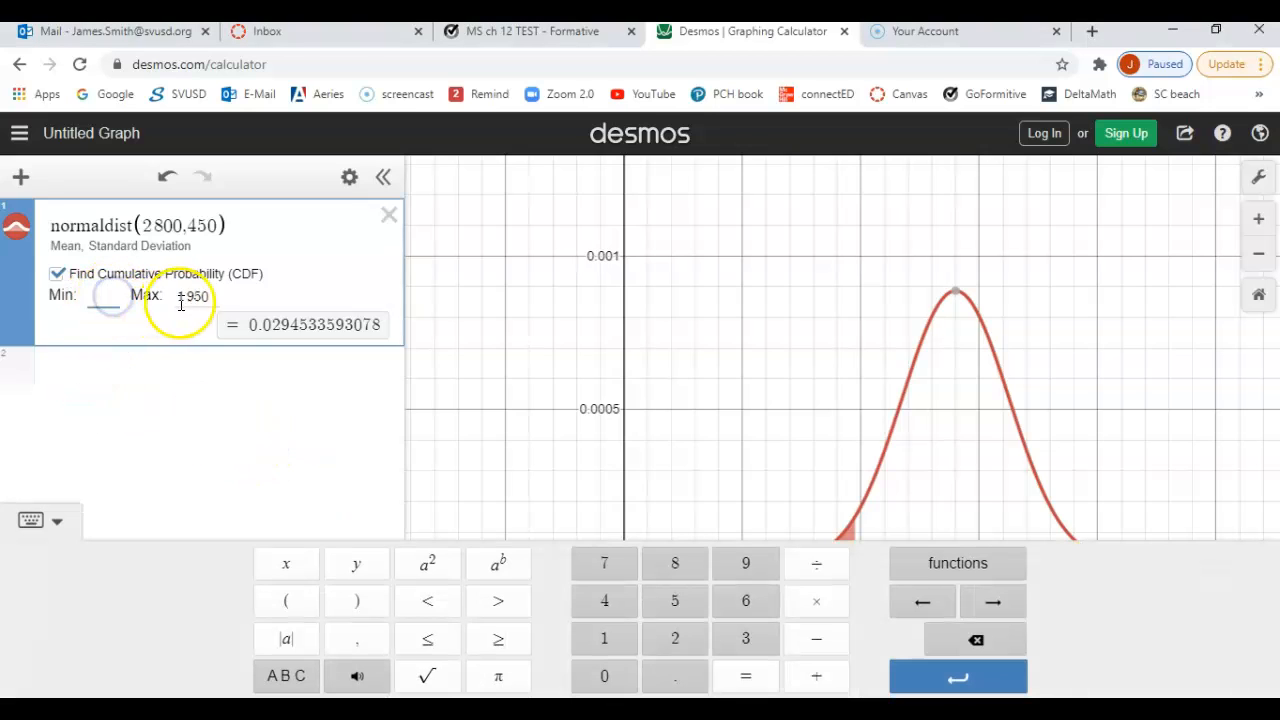
{"action": "type", "text": "2300"}
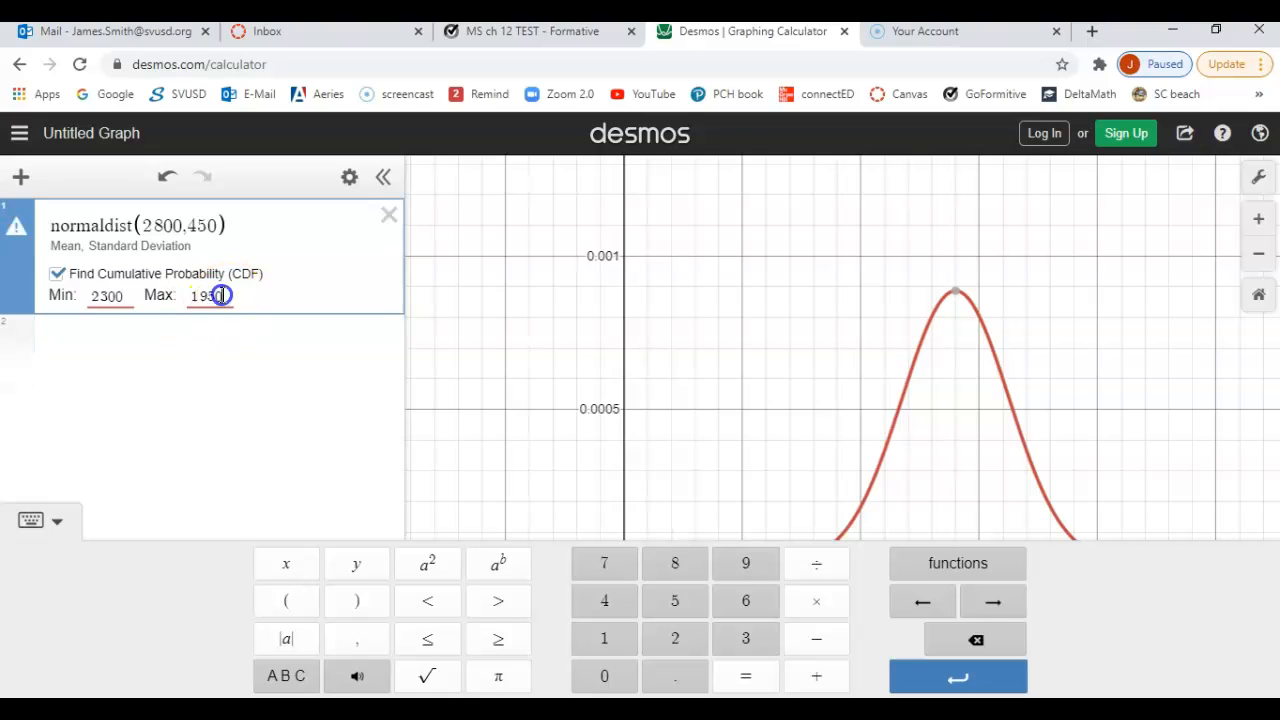
{"action": "left_click_drag", "start_coordinate": [218, 293], "coordinate": [195, 296]}
{"action": "type", "text": "3500"}
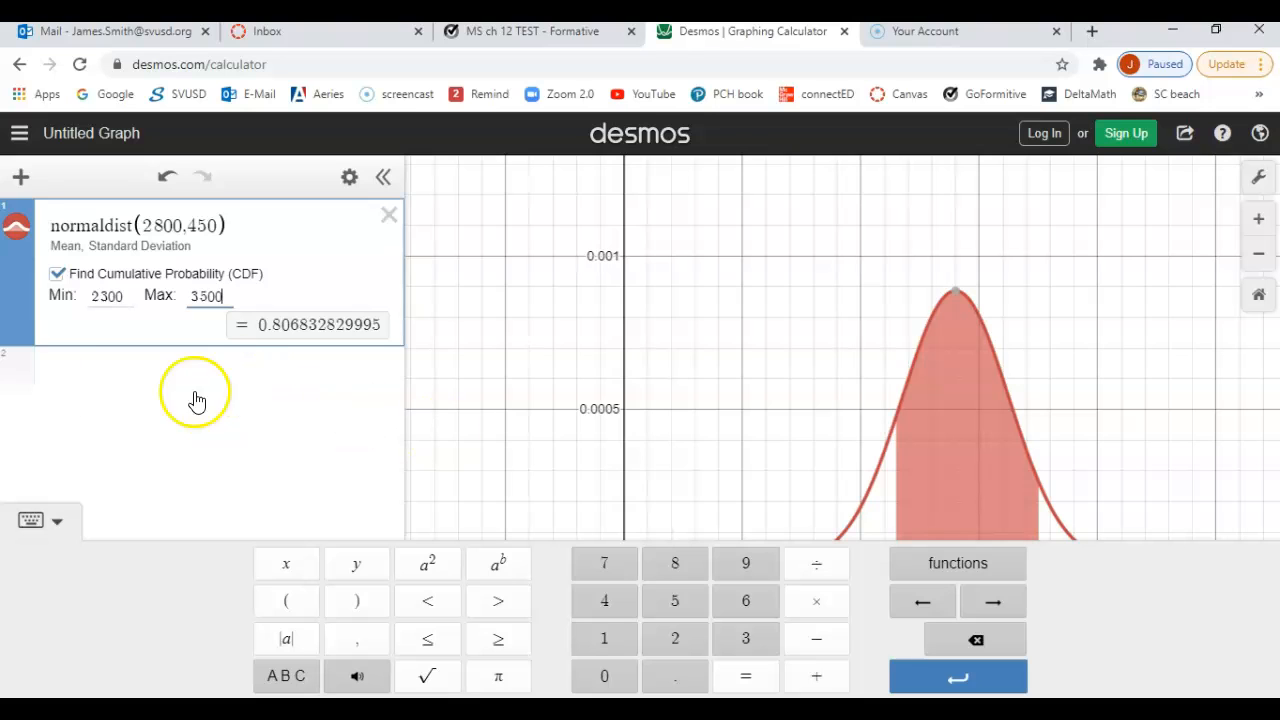
{"action": "left_click", "coordinate": [55, 526]}
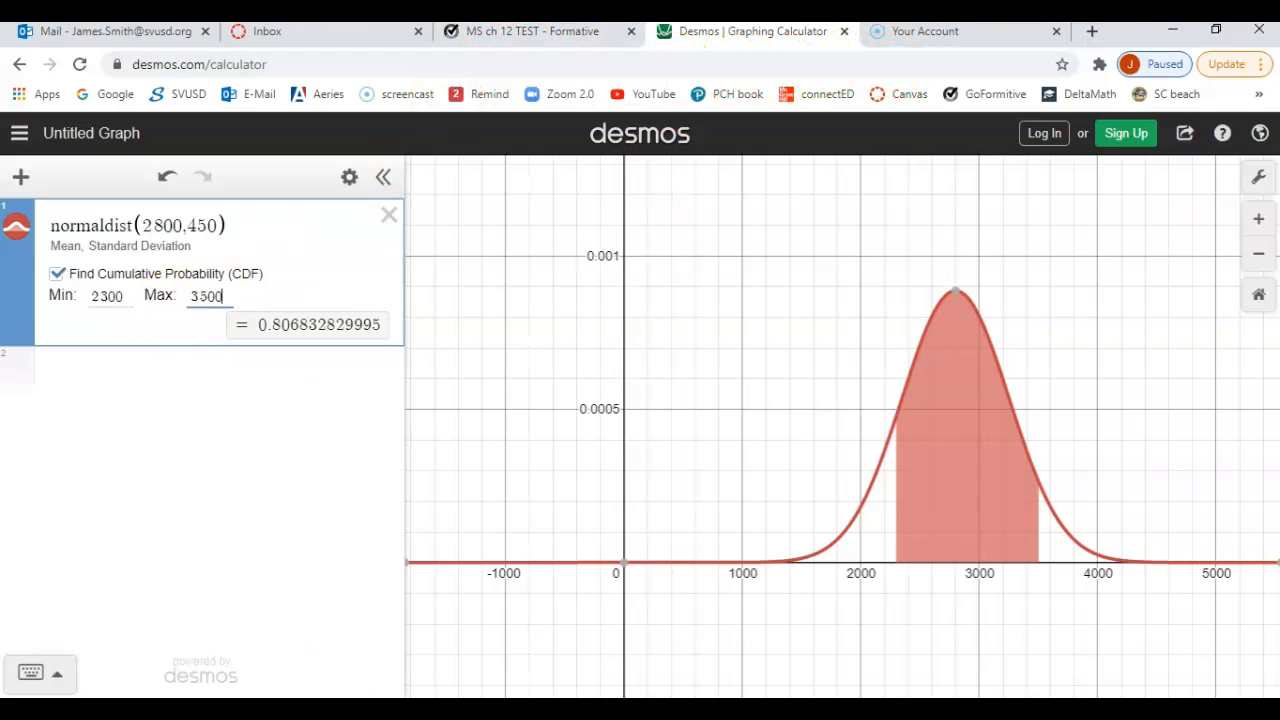
Step: Check part c on the PowerPoint slide, then set the CDF minimum to 3800 in Desmos and clear the maximum
{"action": "key", "text": "alt+Tab"}
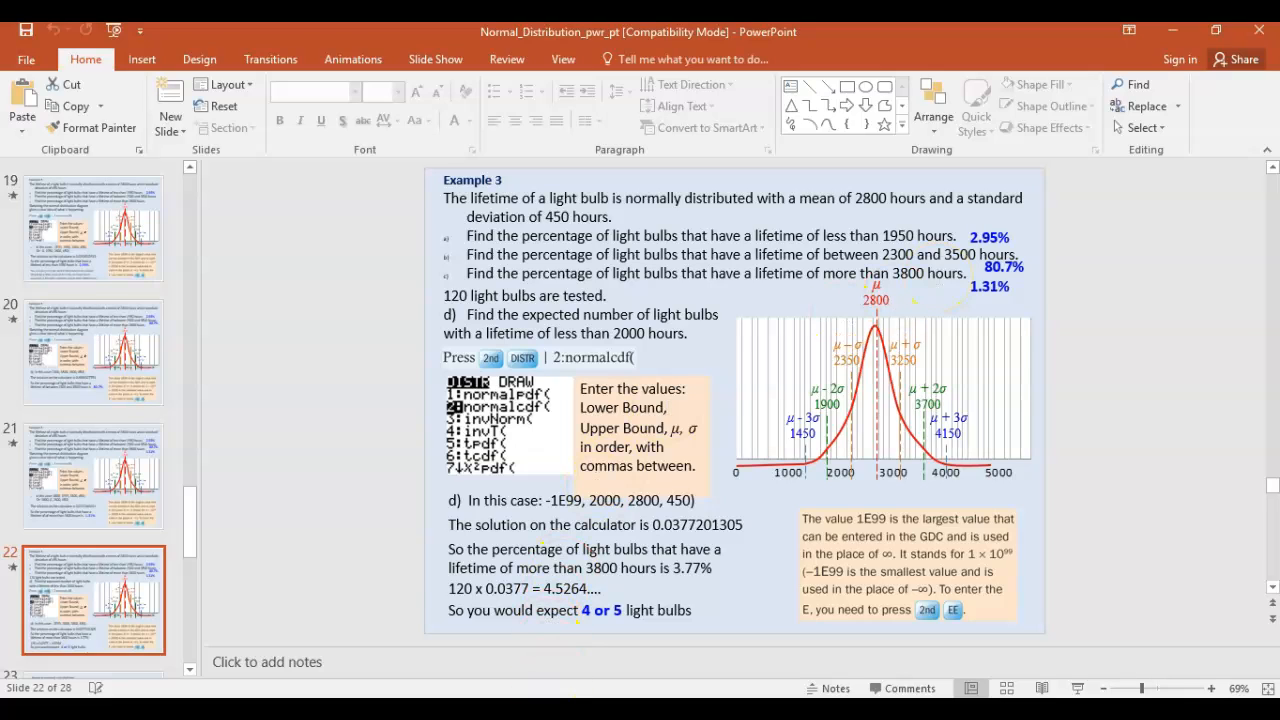
{"action": "key", "text": "alt+Tab"}
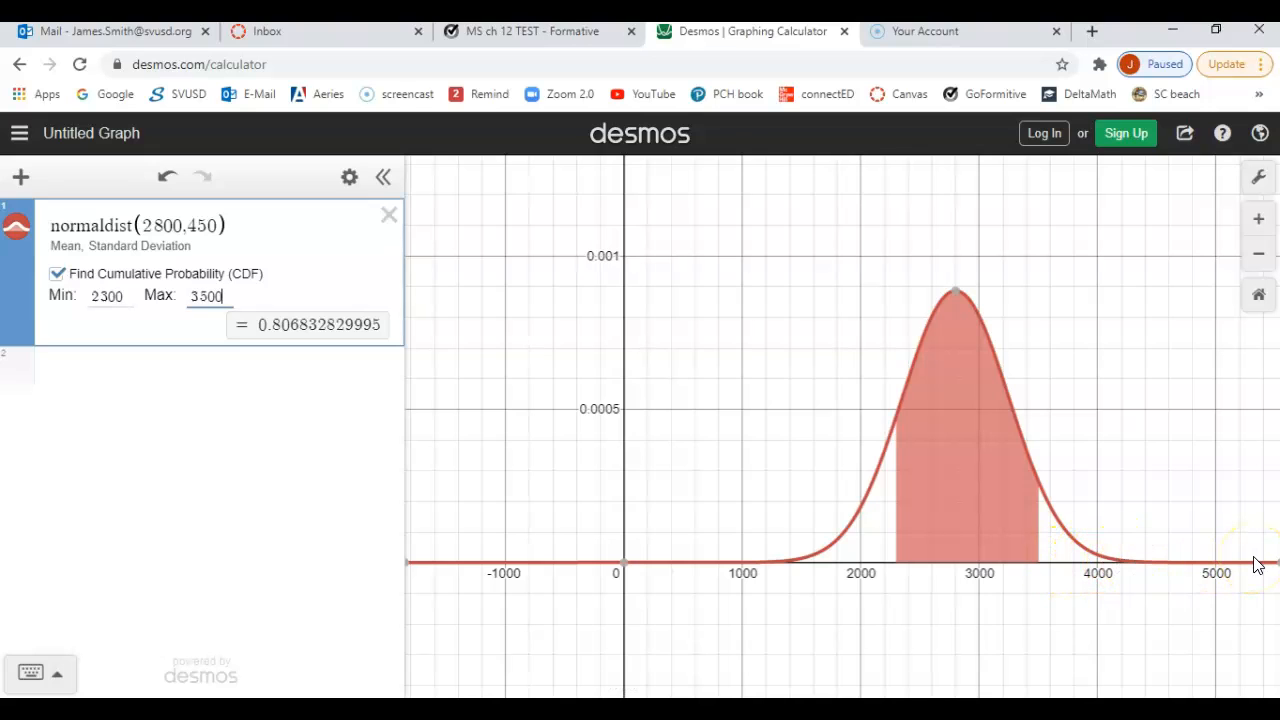
{"action": "left_click", "coordinate": [121, 298]}
{"action": "double_click", "coordinate": [123, 304]}
{"action": "type", "text": "3500"}
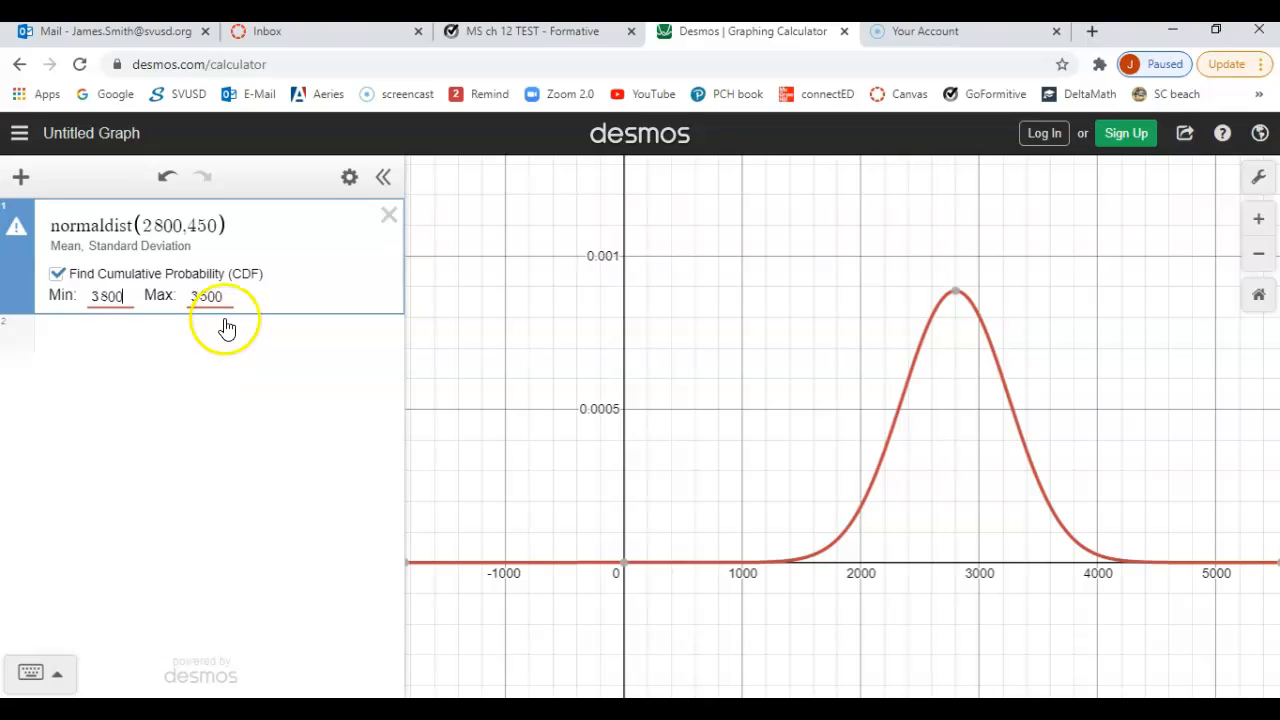
{"action": "left_click_drag", "start_coordinate": [226, 303], "coordinate": [189, 297]}
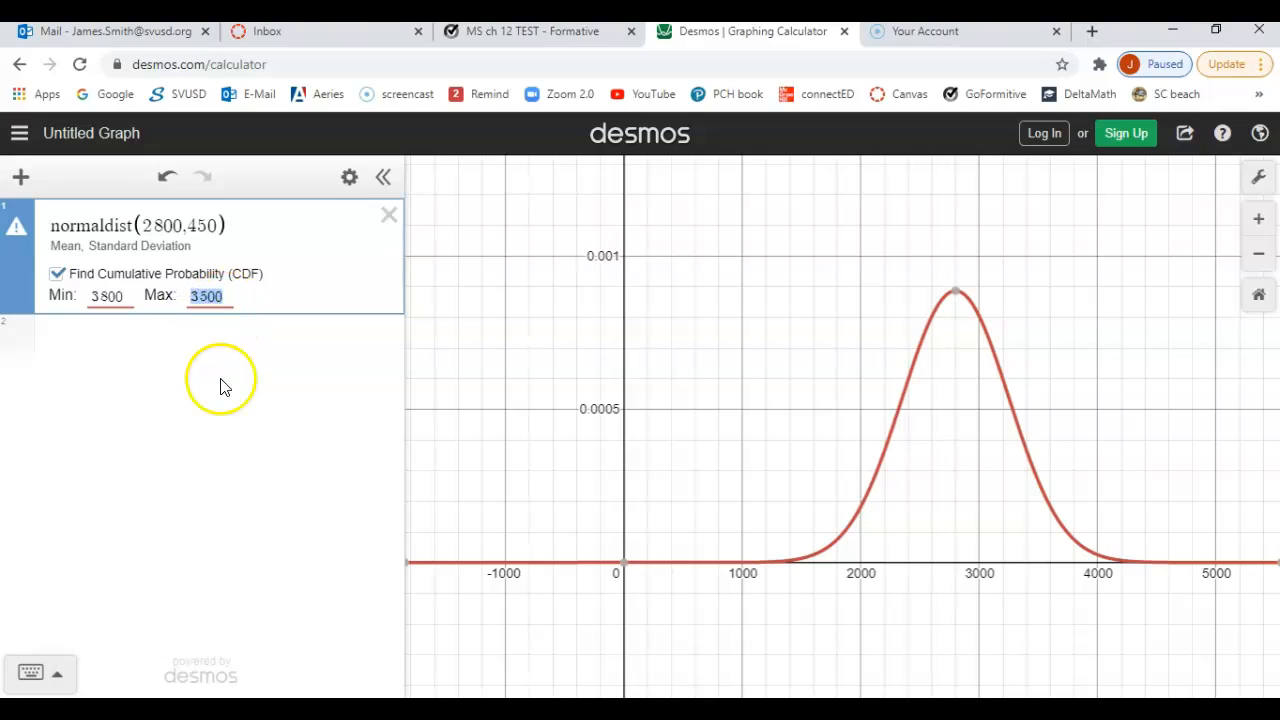
{"action": "key", "text": "BackSpace"}
{"action": "left_click", "coordinate": [164, 332]}
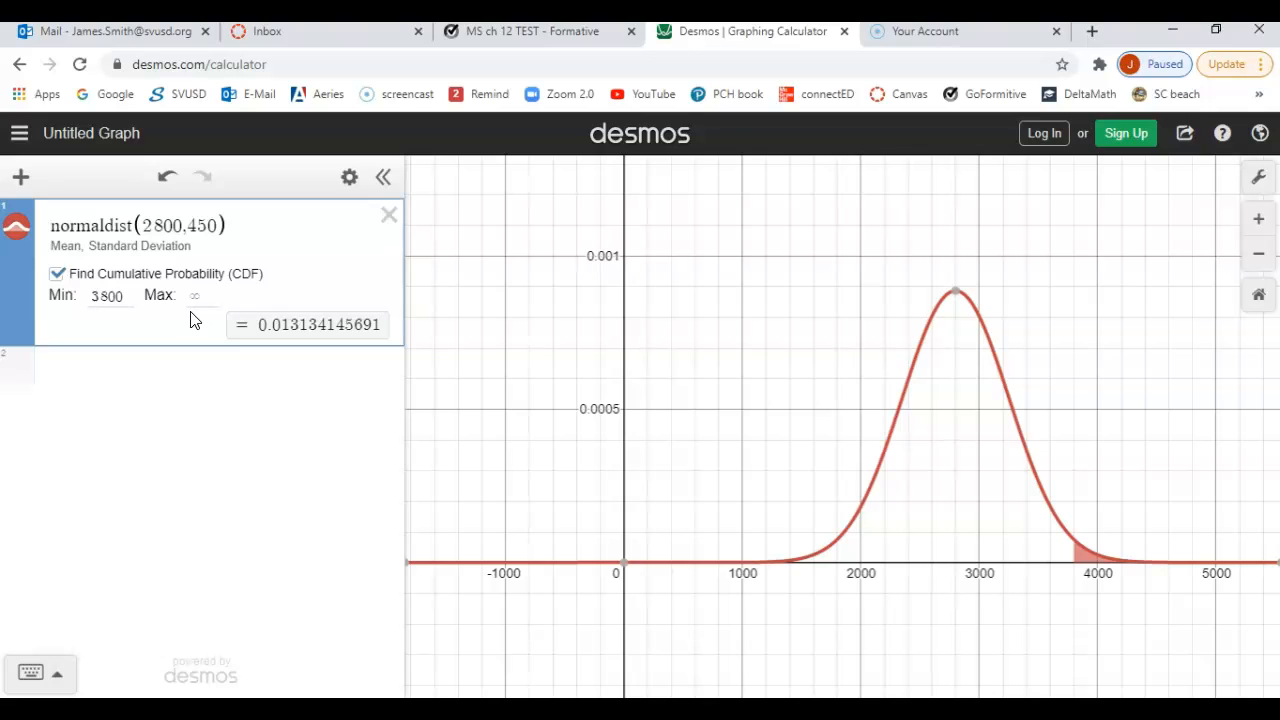
{"action": "left_click", "coordinate": [183, 386]}
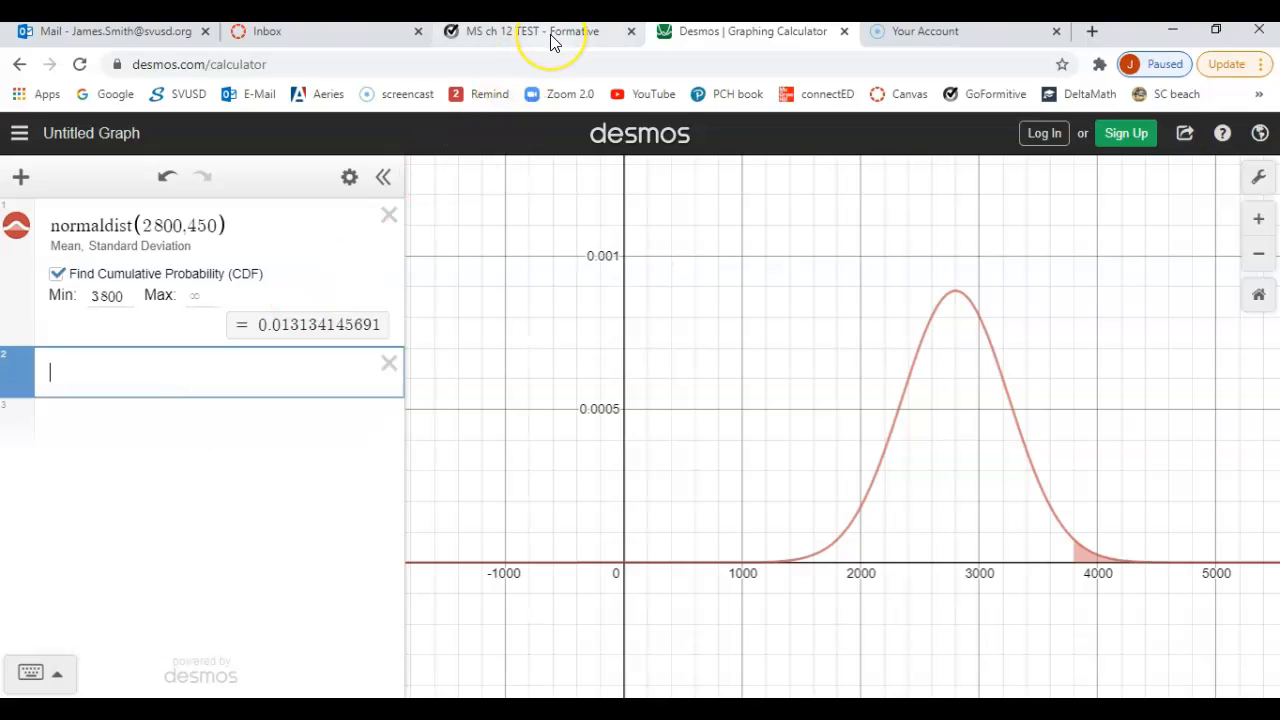
Step: Check part d on the PowerPoint slide, then clear the CDF minimum in Desmos and set the maximum to 2000
{"action": "left_click", "coordinate": [500, 709]}
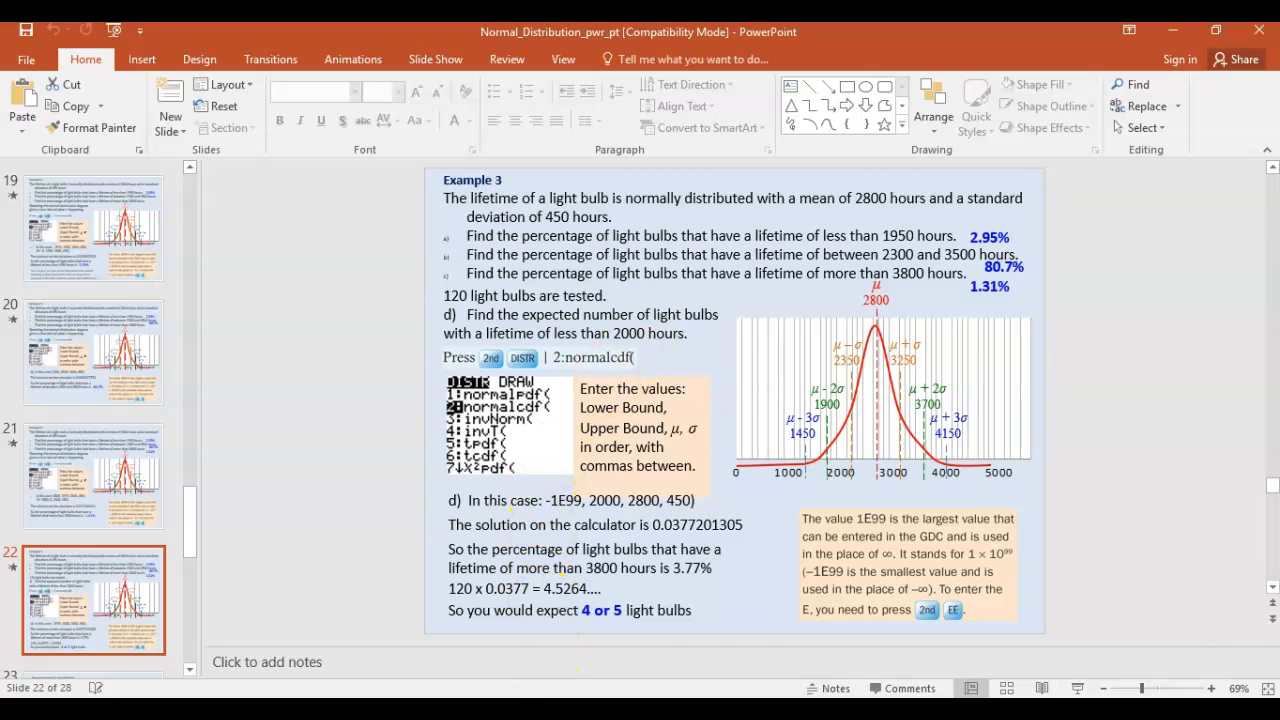
{"action": "left_click", "coordinate": [456, 709]}
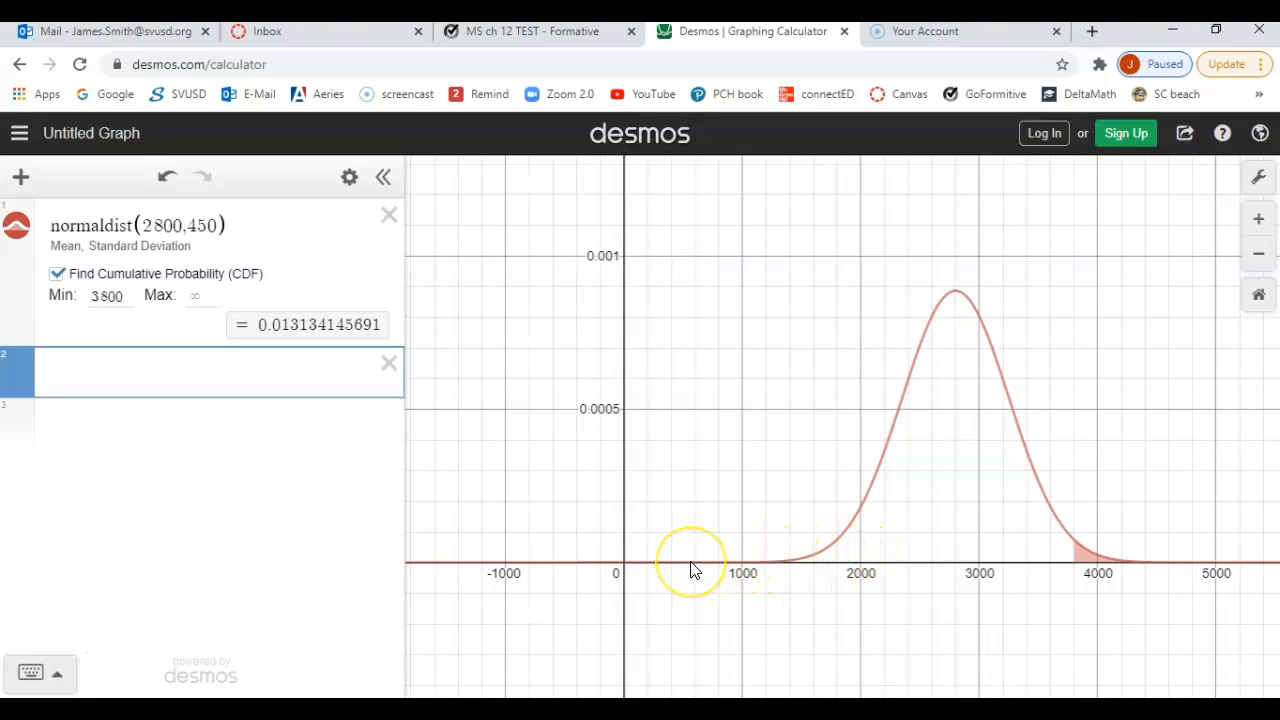
{"action": "left_click", "coordinate": [122, 298]}
{"action": "double_click", "coordinate": [88, 296]}
{"action": "key", "text": "BackSpace"}
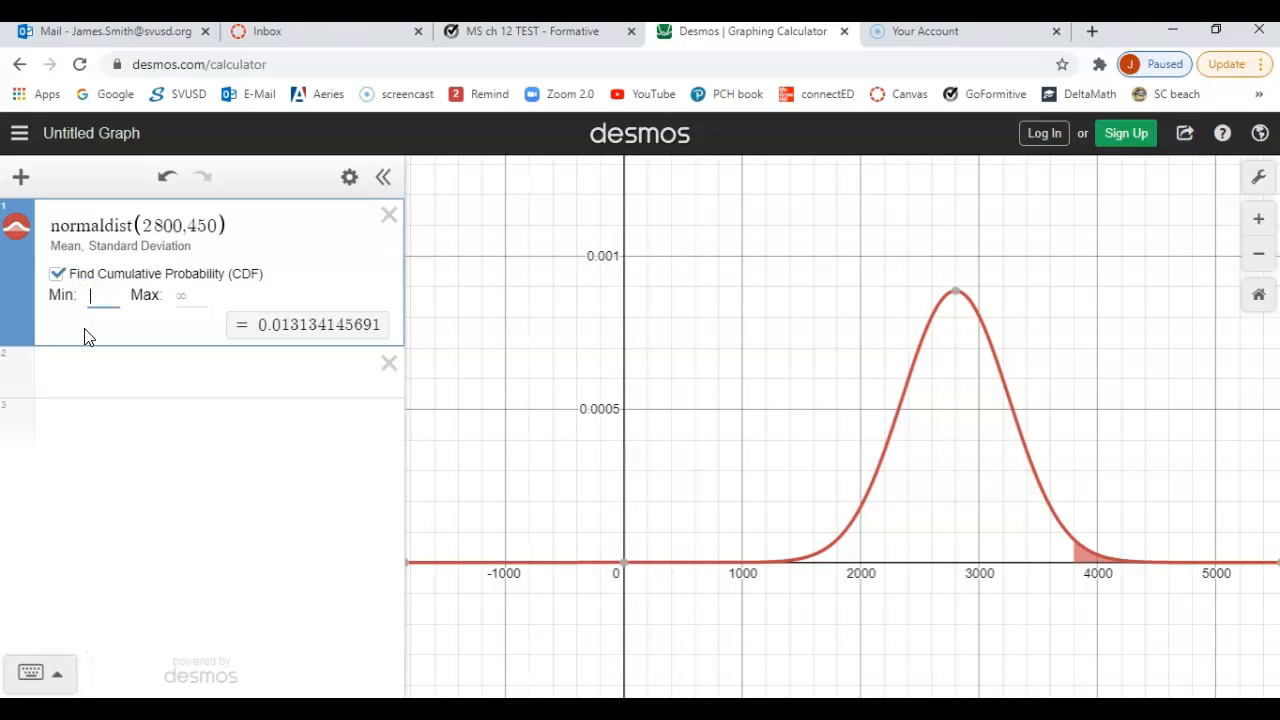
{"action": "left_click", "coordinate": [85, 330]}
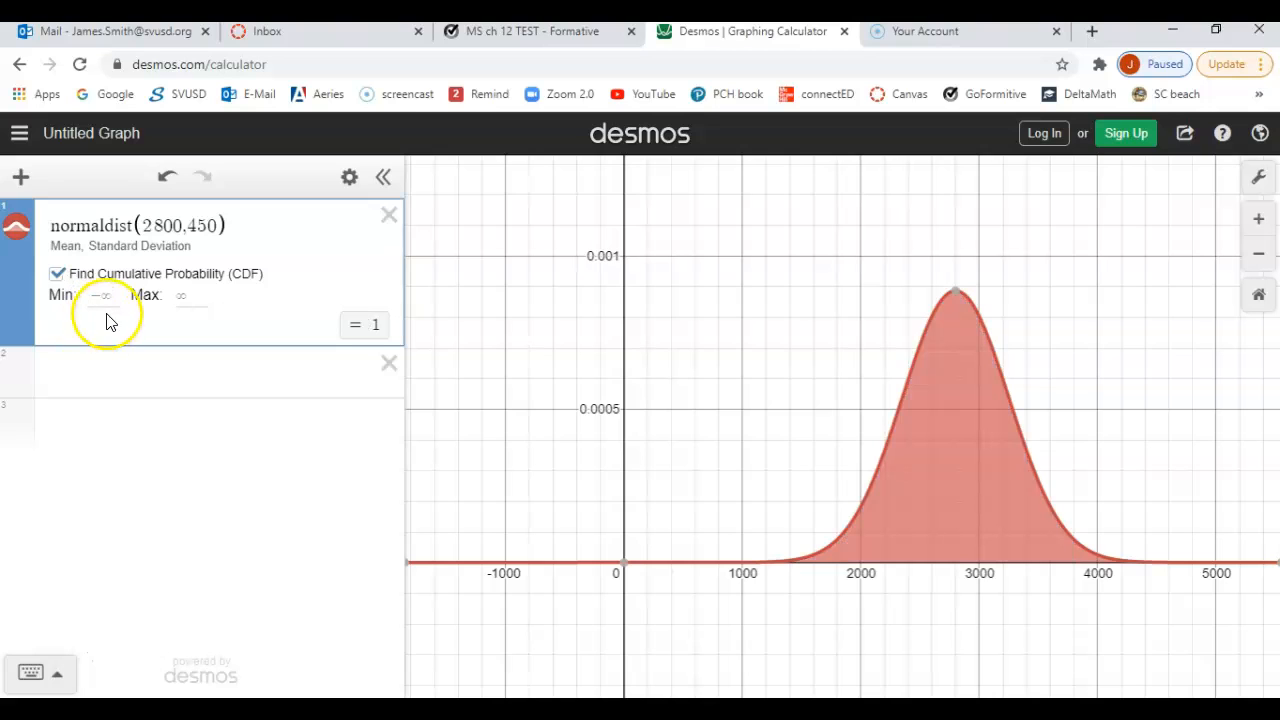
{"action": "left_click", "coordinate": [196, 294]}
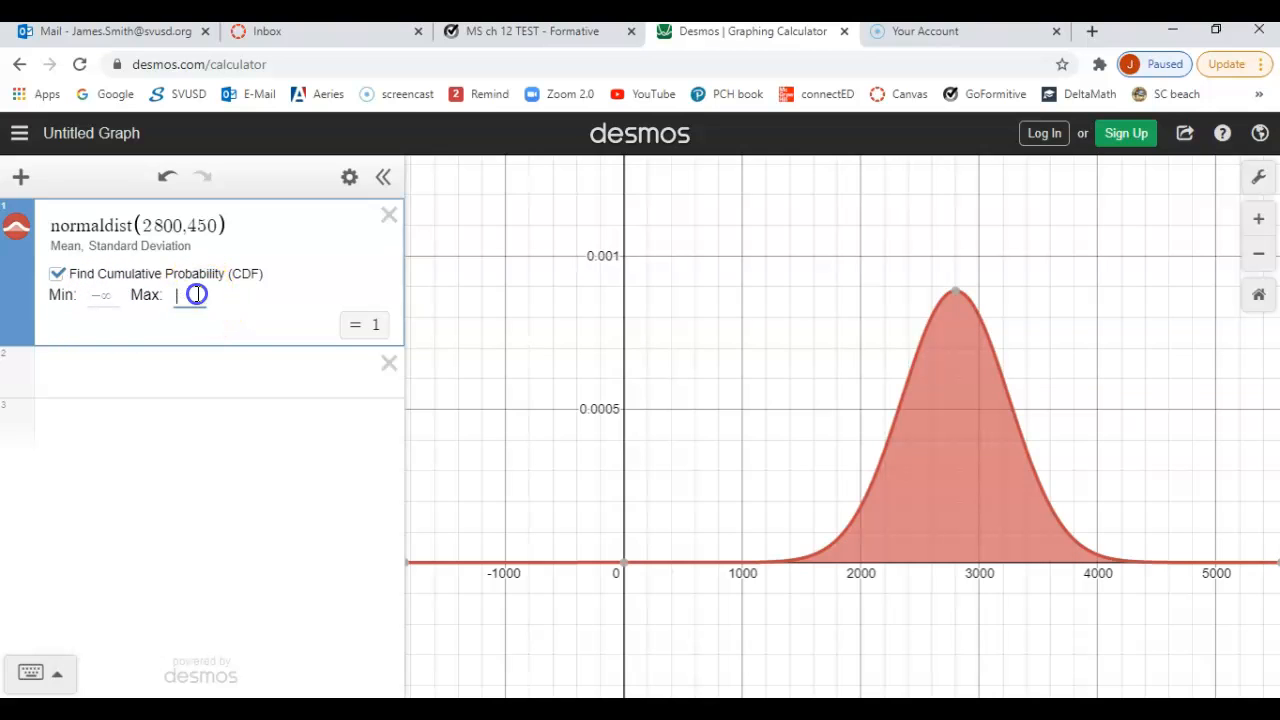
{"action": "type", "text": "200"}
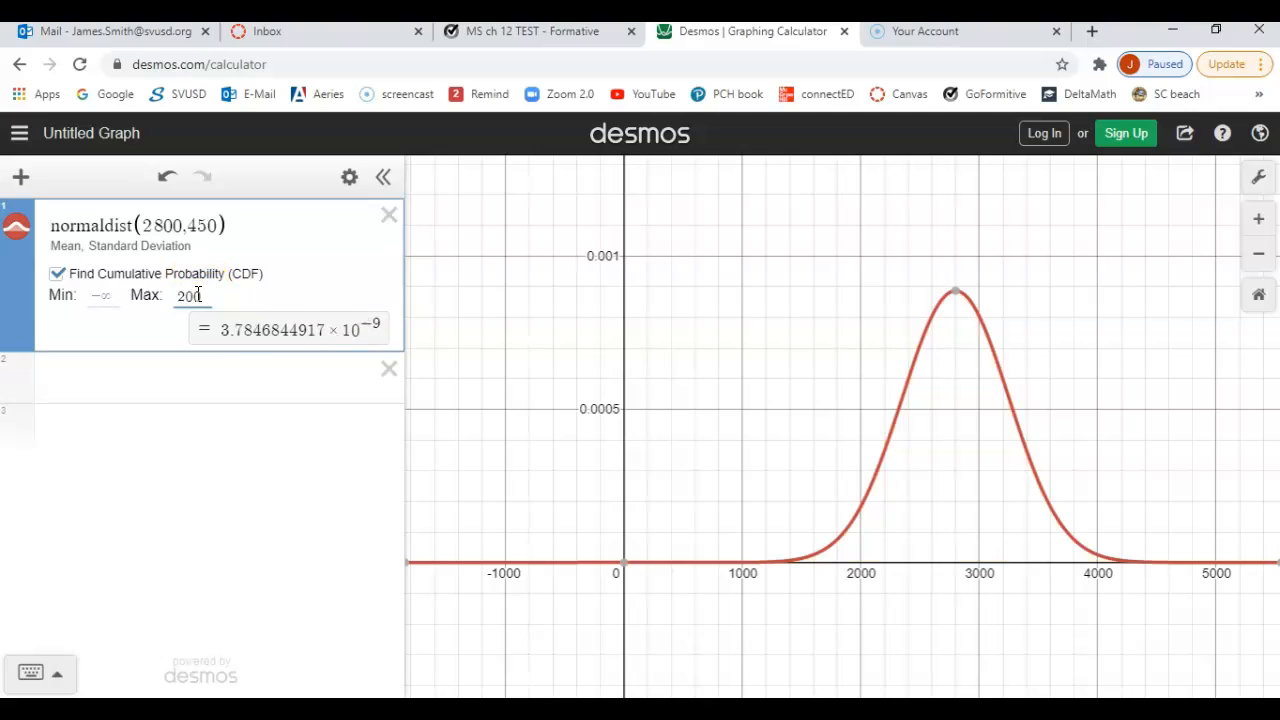
{"action": "type", "text": "0"}
{"action": "left_click", "coordinate": [216, 455]}
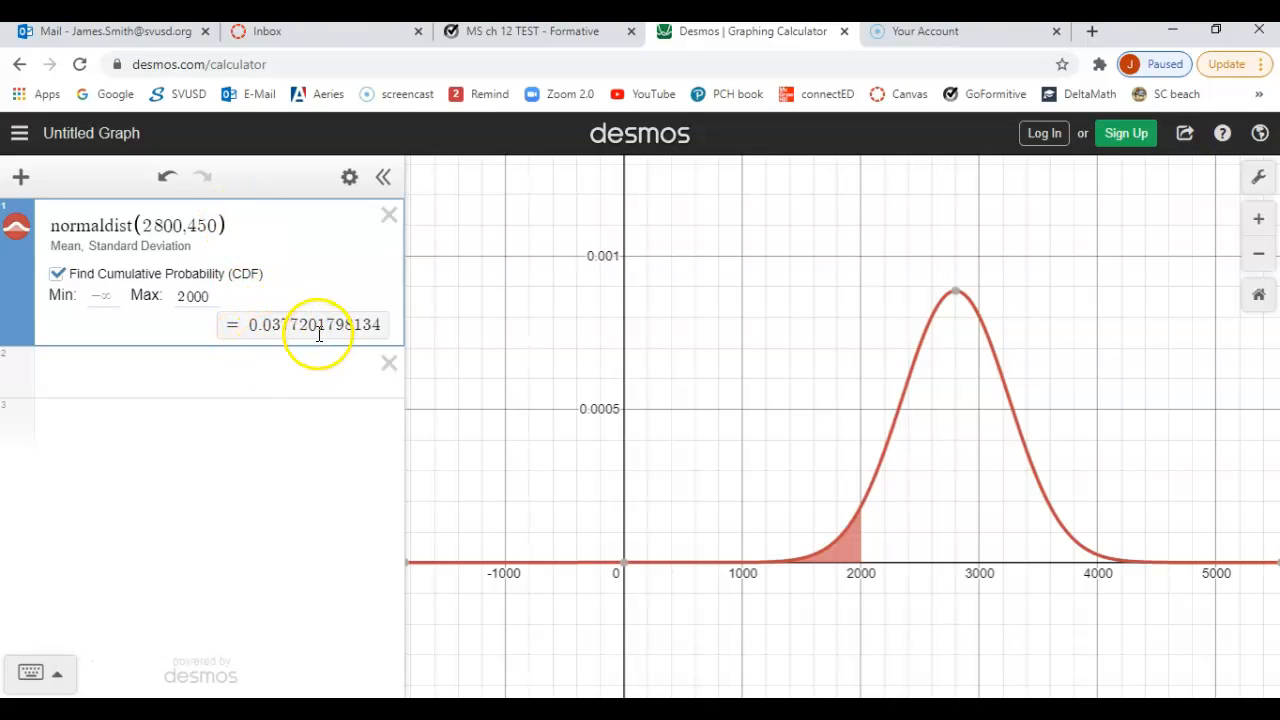
Step: Compare the Desmos probability for lifetimes under 2000 hours with the part d solution on the PowerPoint slide
{"action": "key", "text": "alt+Tab"}
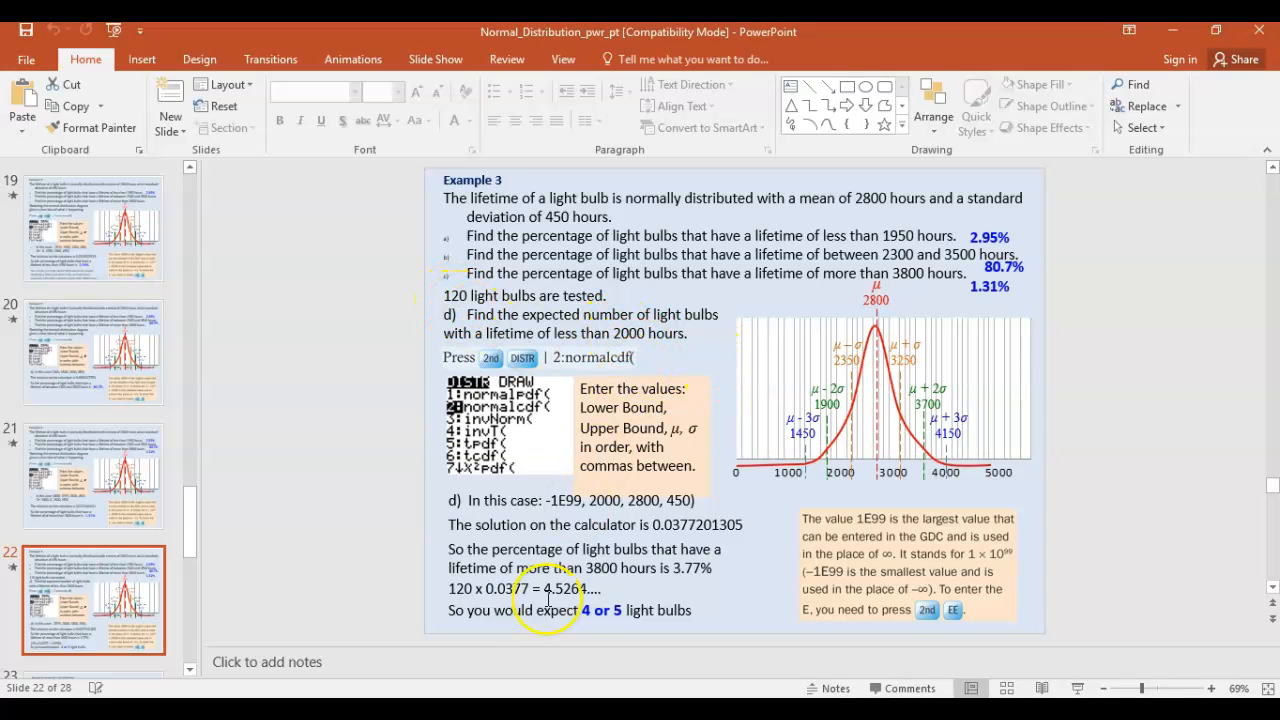
{"action": "key", "text": "alt+Tab"}
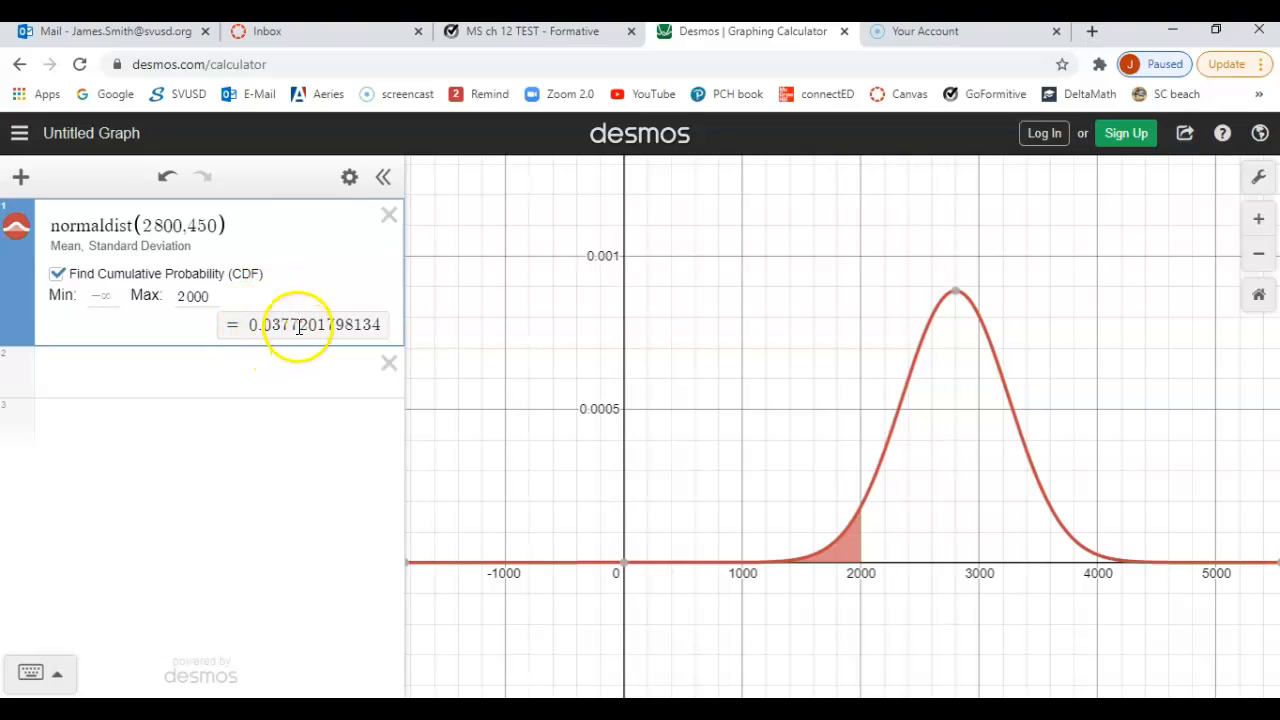
{"action": "left_click", "coordinate": [580, 708]}
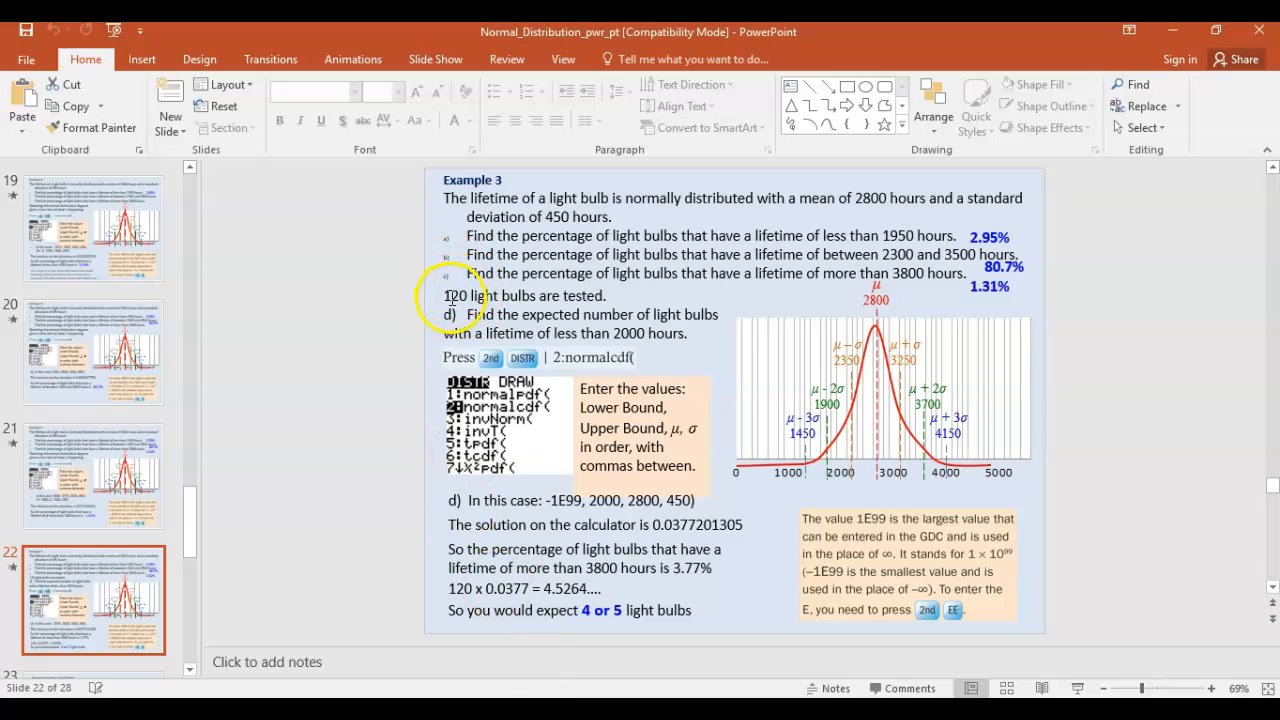